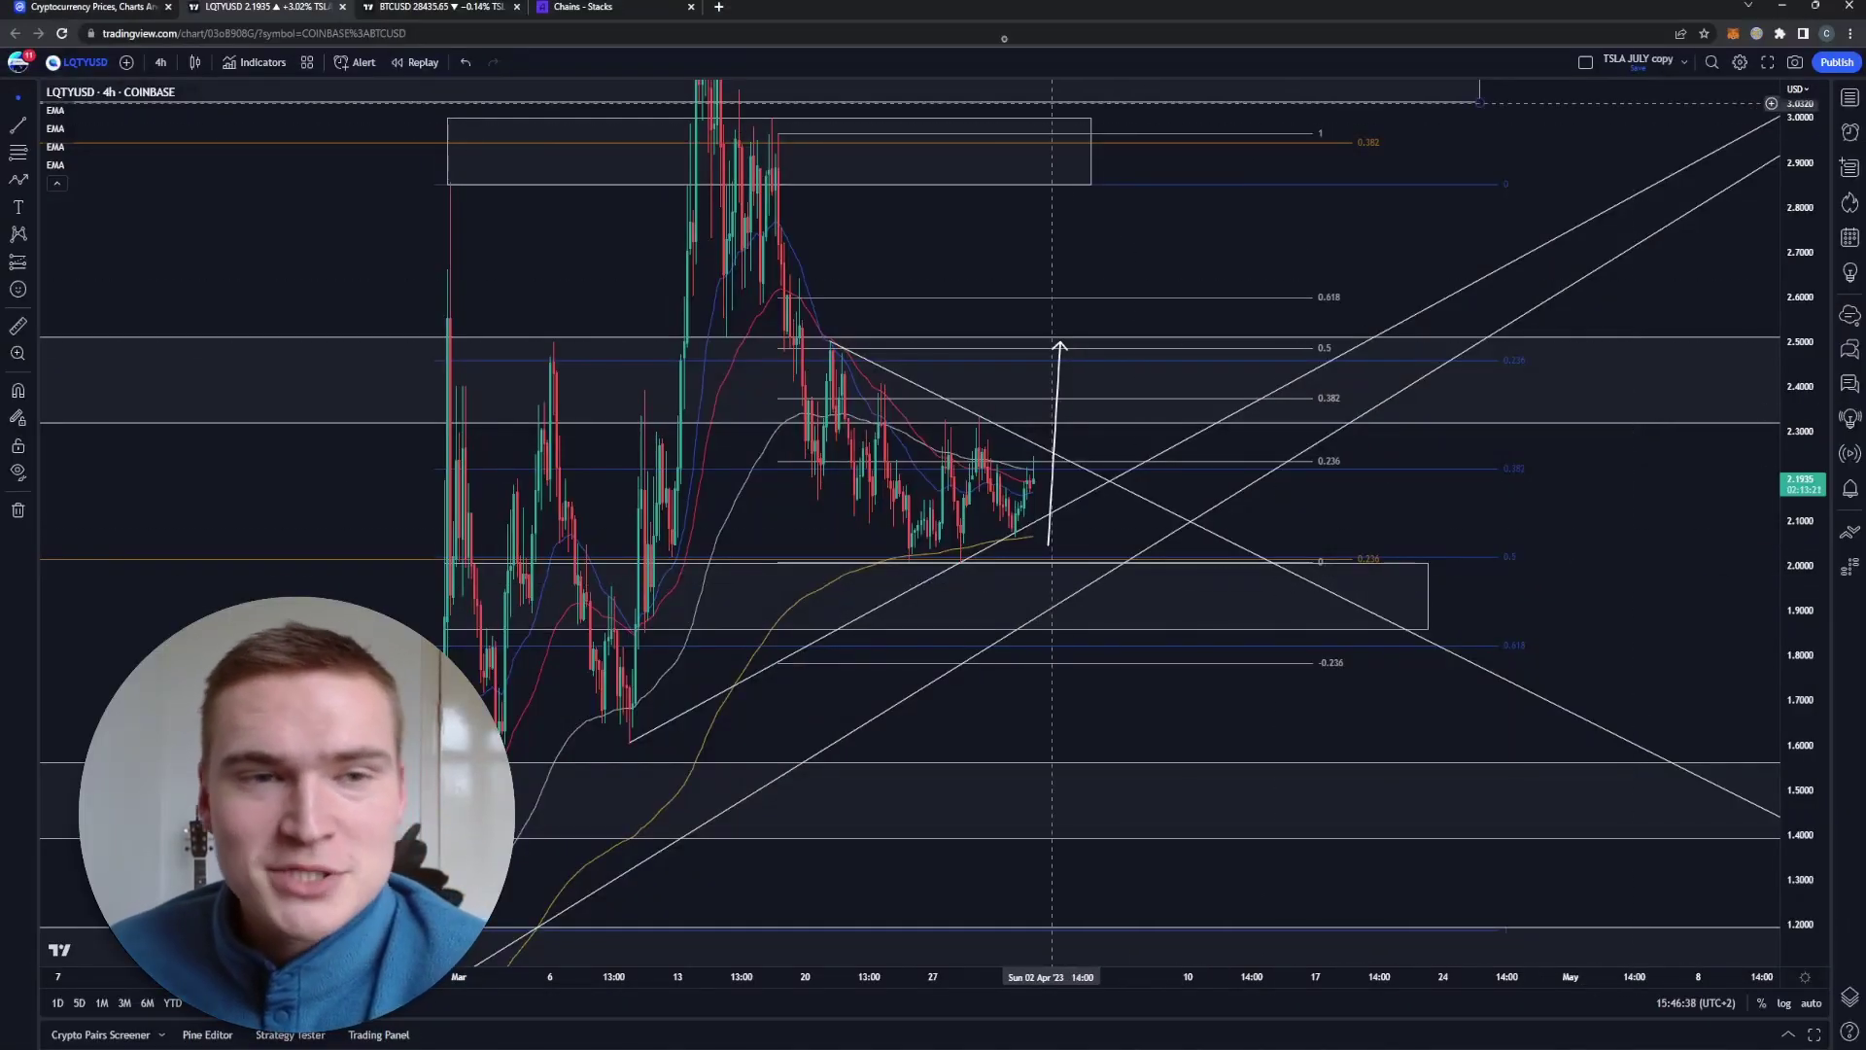
Close the Chains - Stacks browser tab and examine LQTYUSD's recent 4-hour price action around the converging trendlines and support zone.
click(690, 7)
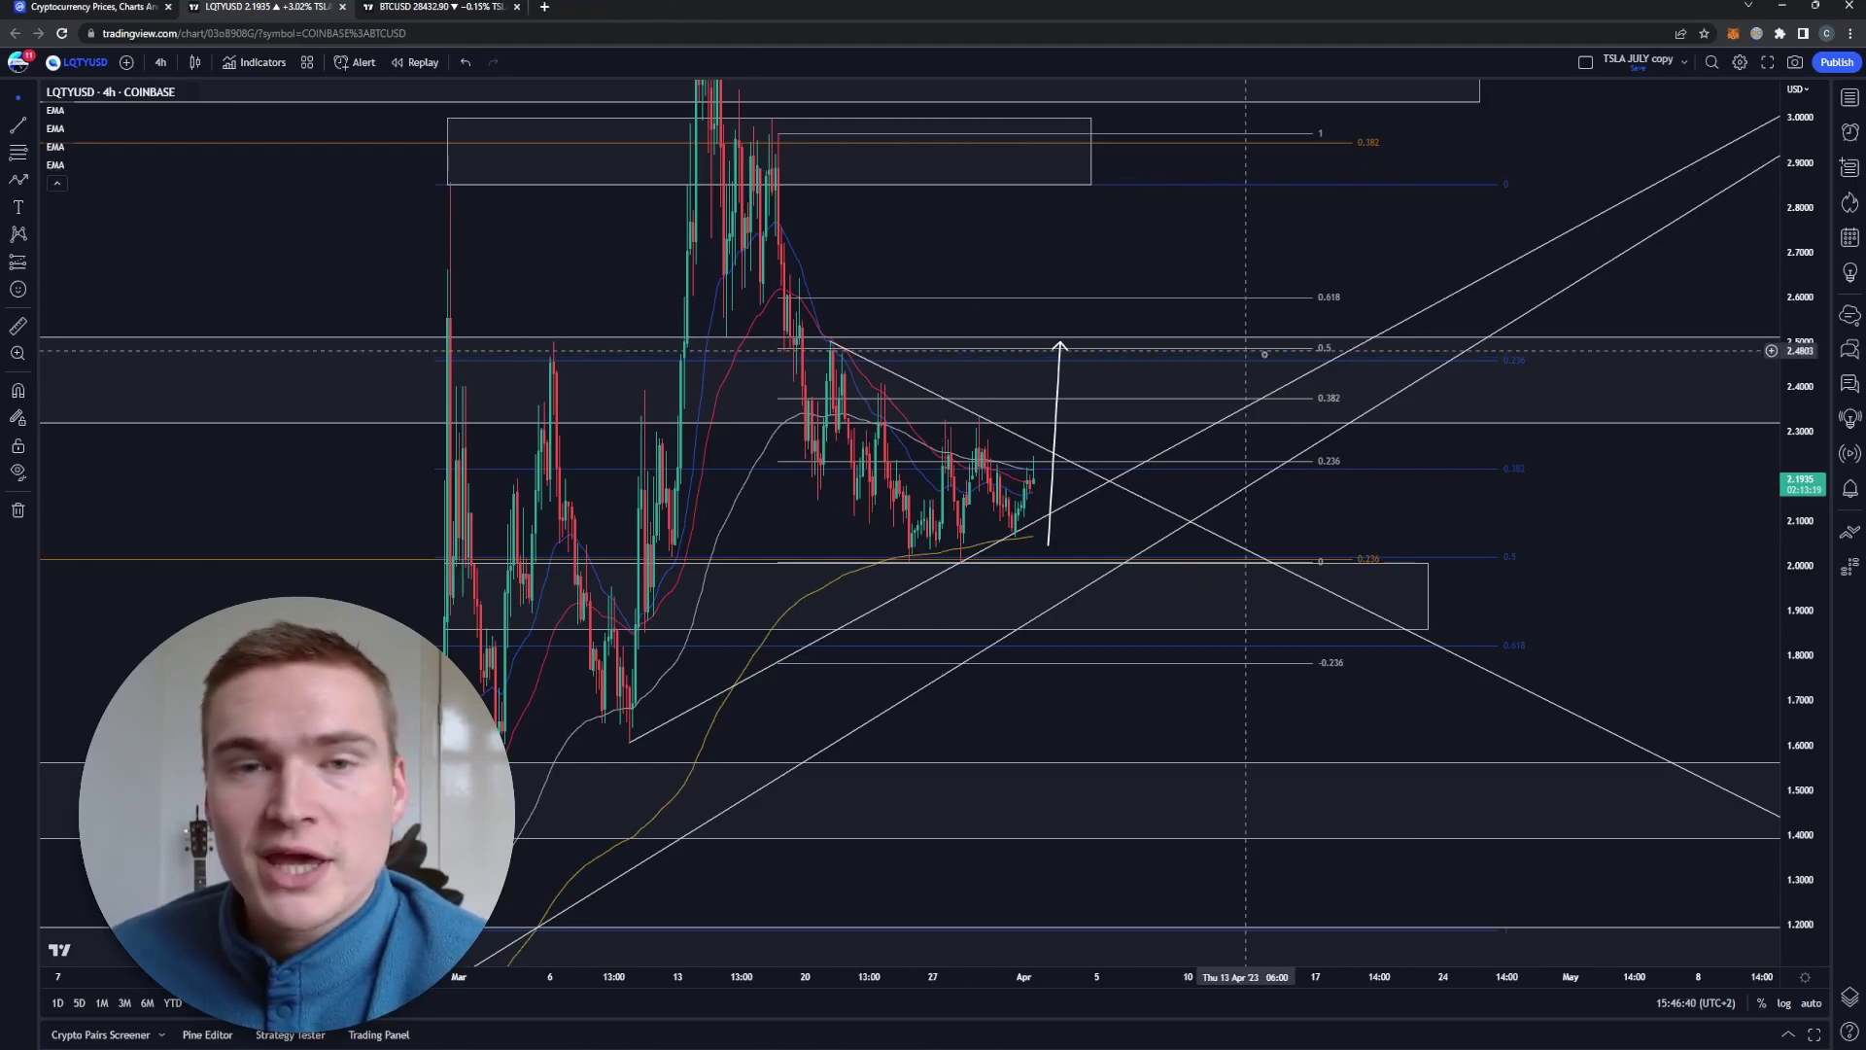
scroll(1562, 474, left, 1)
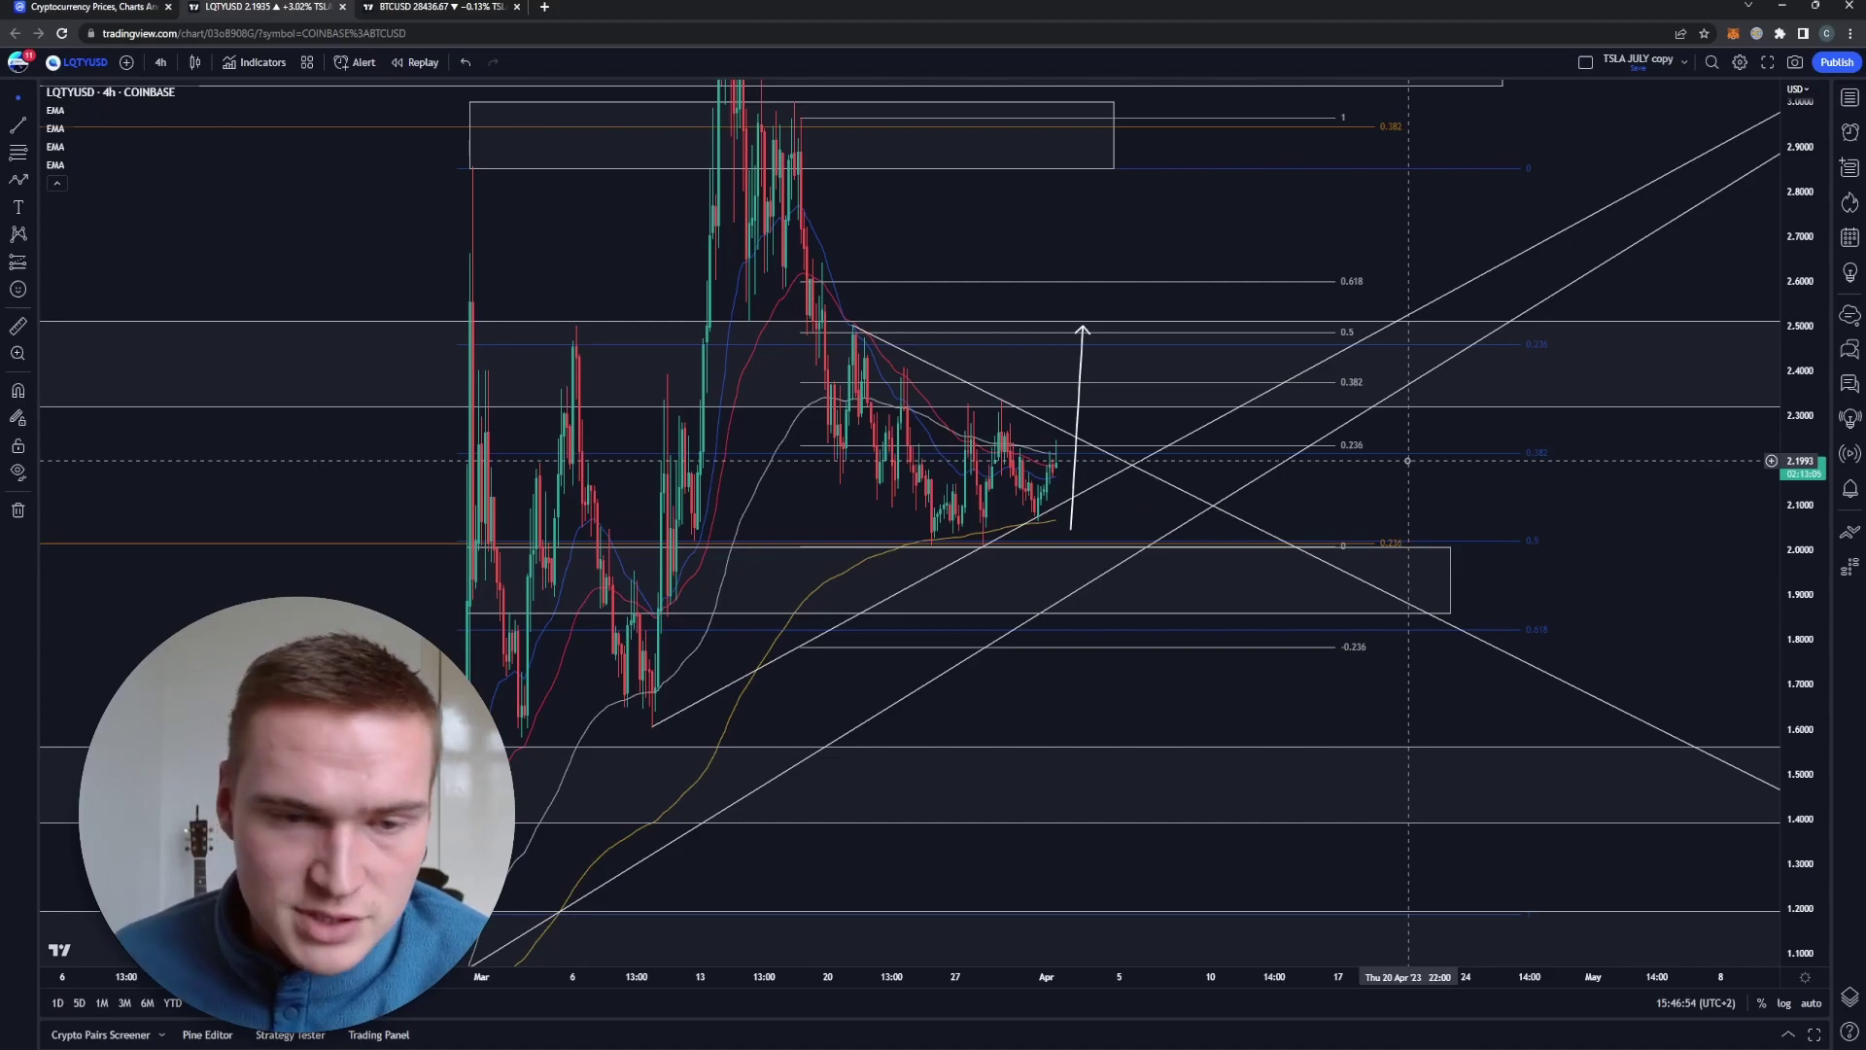
drag(1458, 505, 1598, 525)
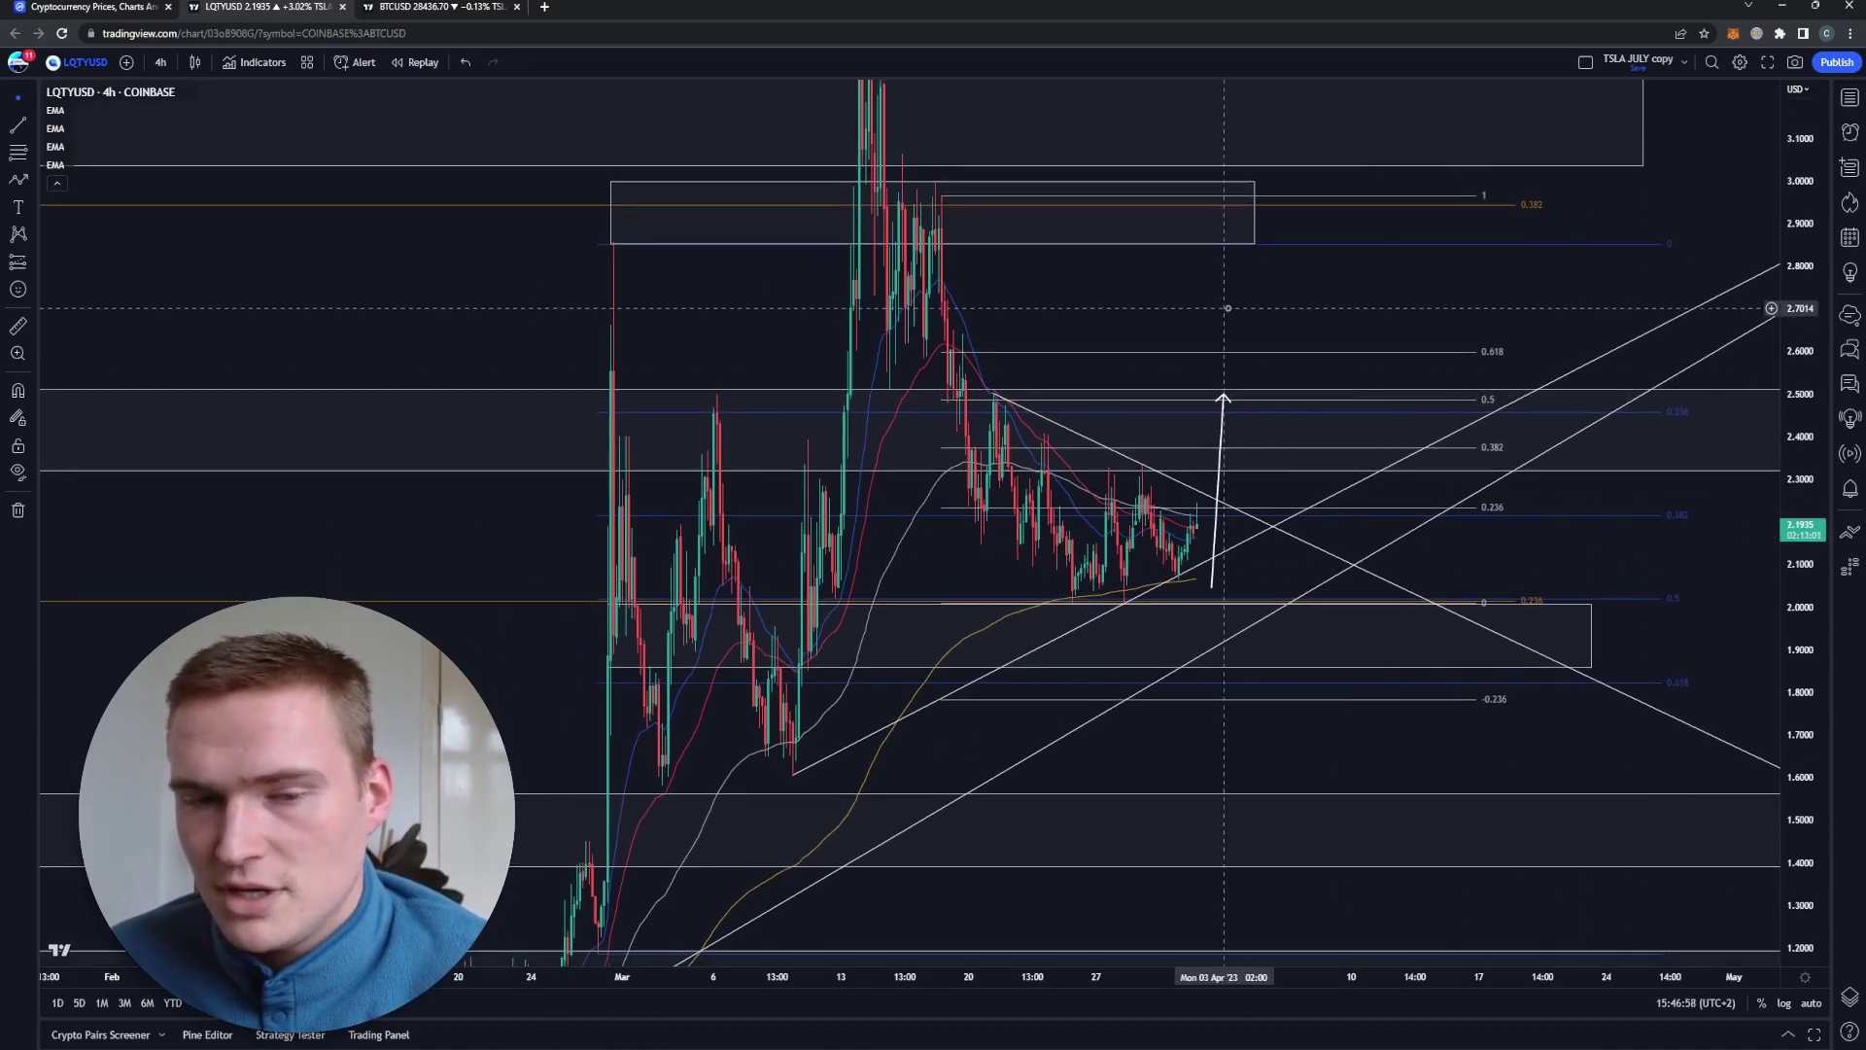
drag(1227, 309, 1254, 306)
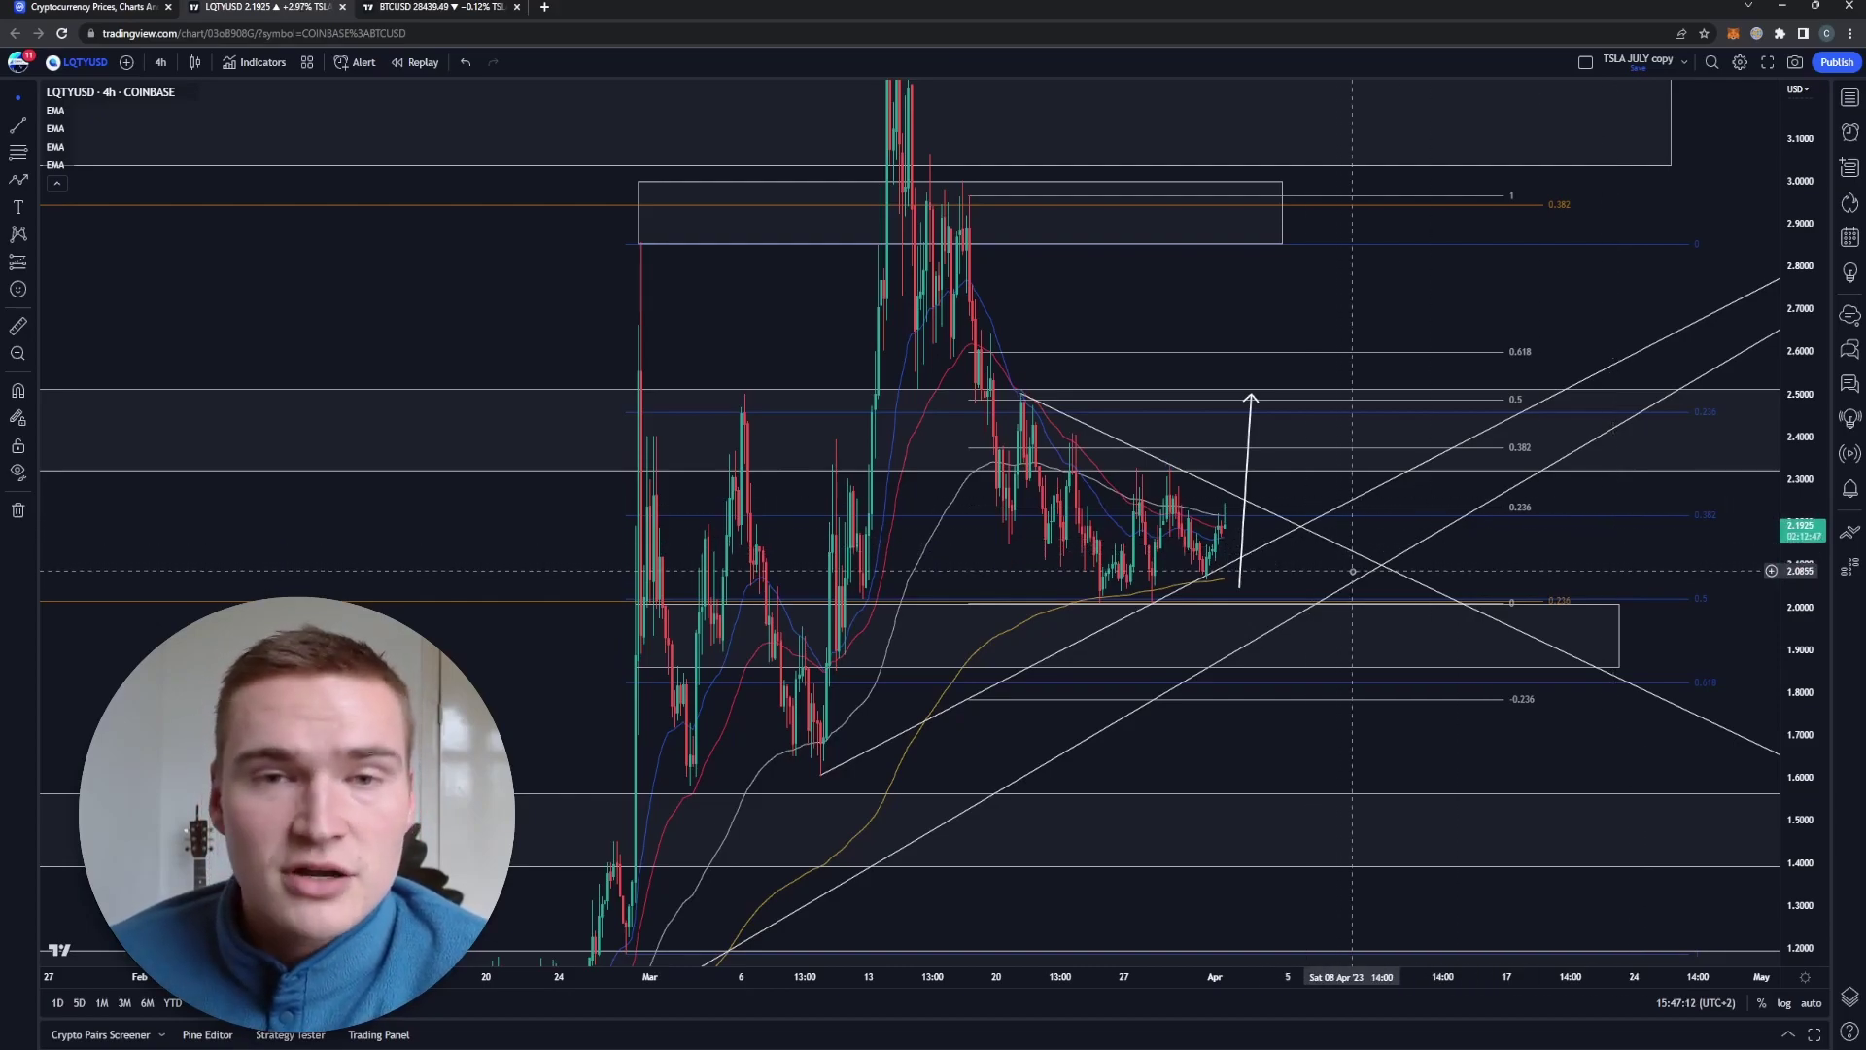
drag(1396, 533, 1390, 534)
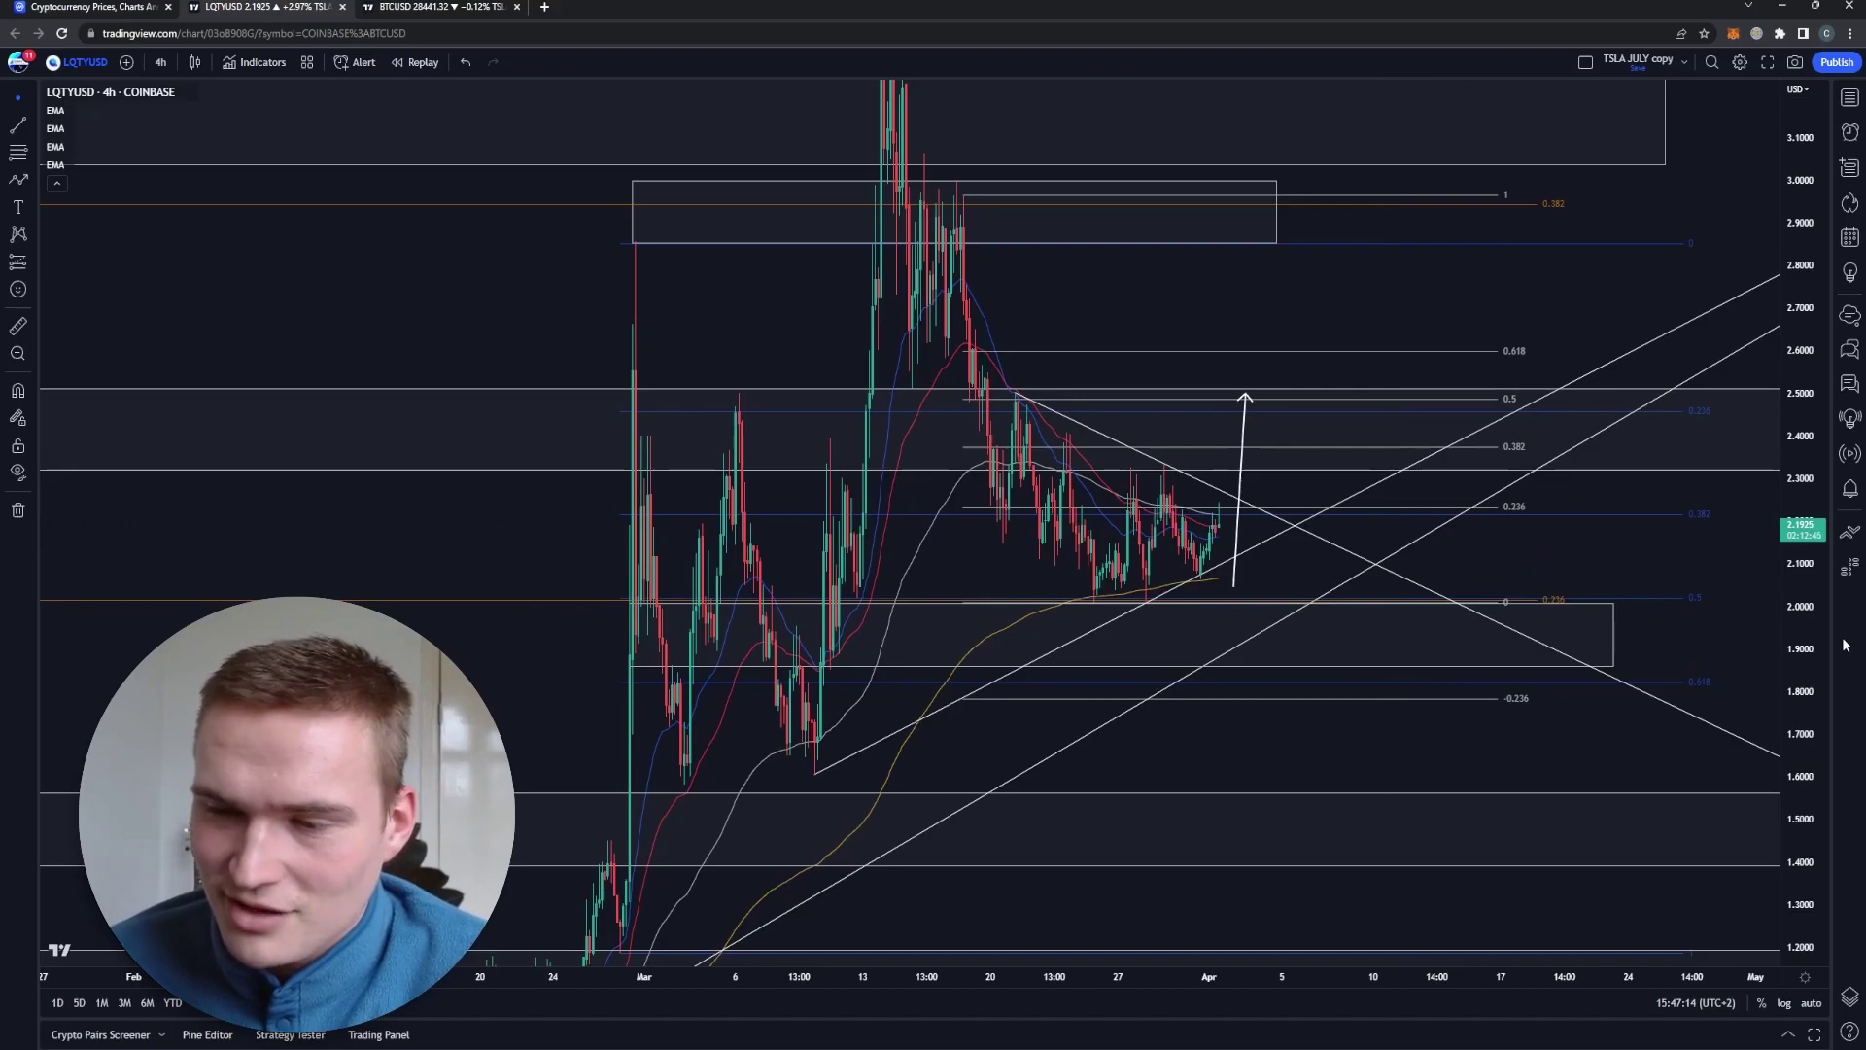
drag(1804, 627, 1804, 549)
drag(1620, 579, 1637, 582)
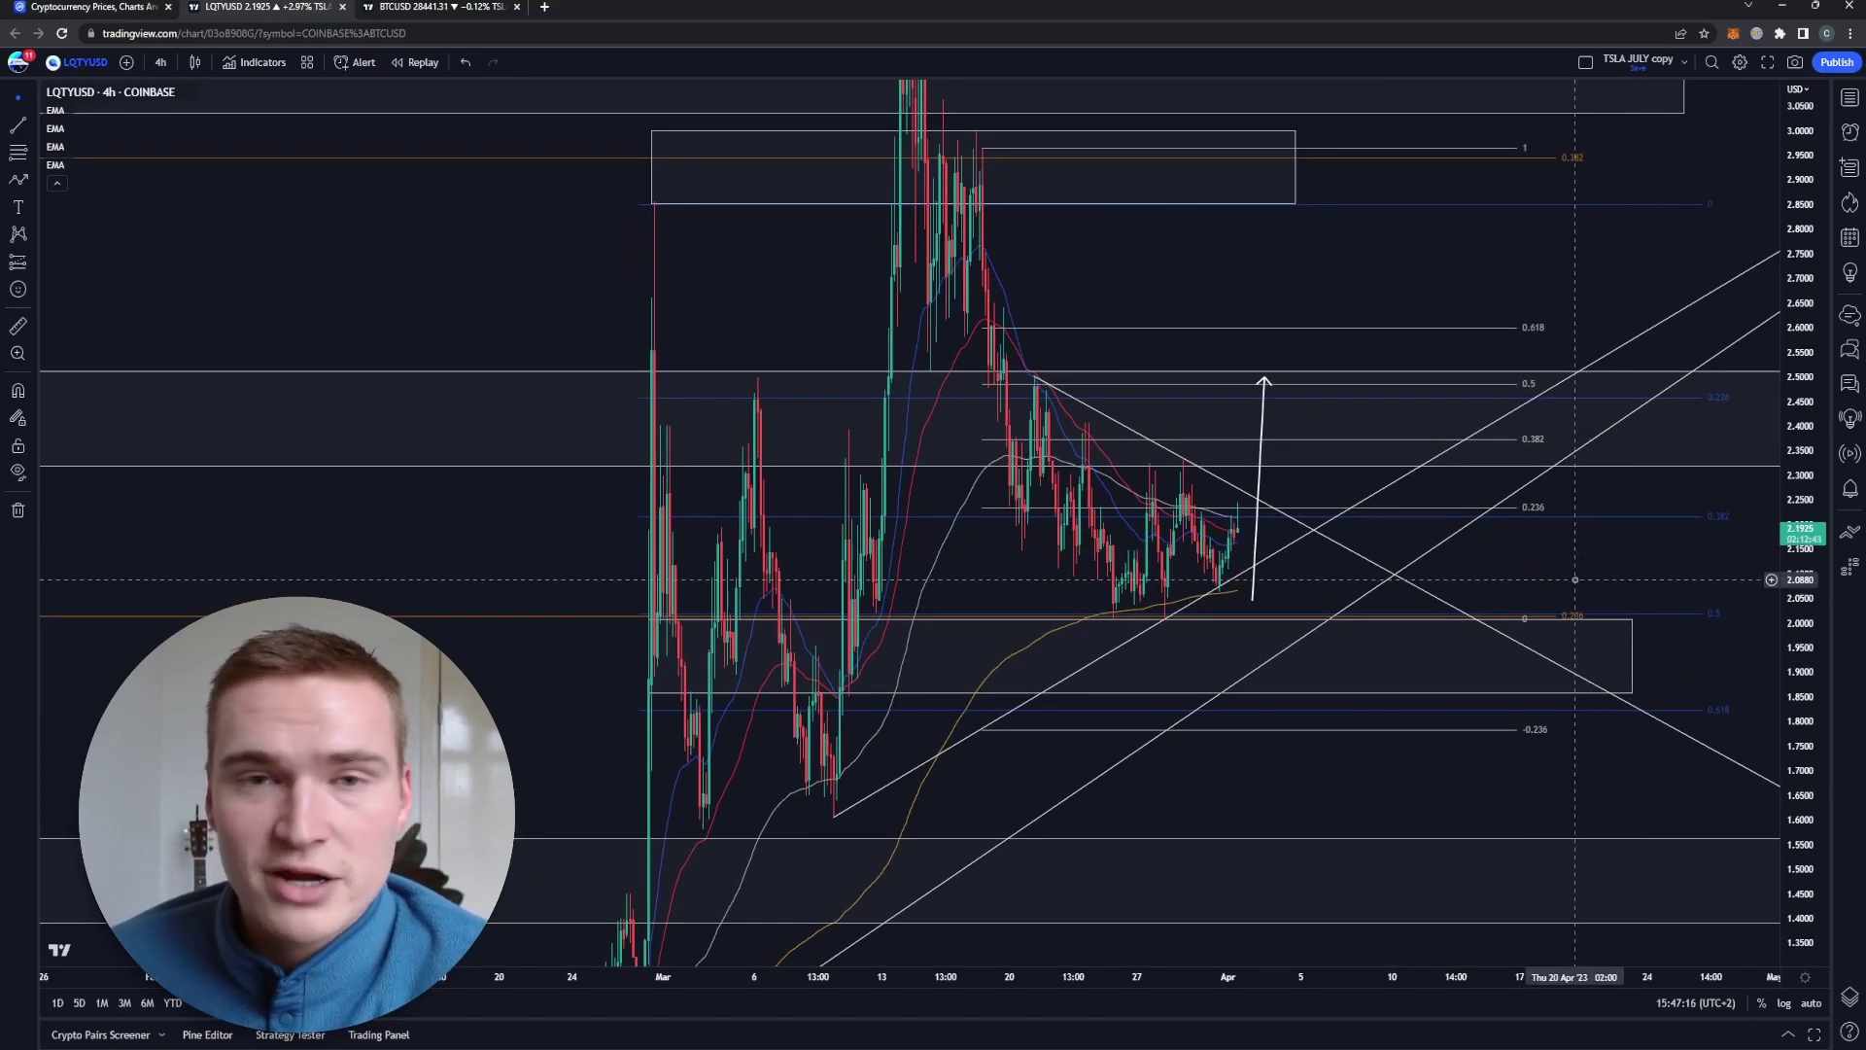
drag(1364, 290, 1333, 304)
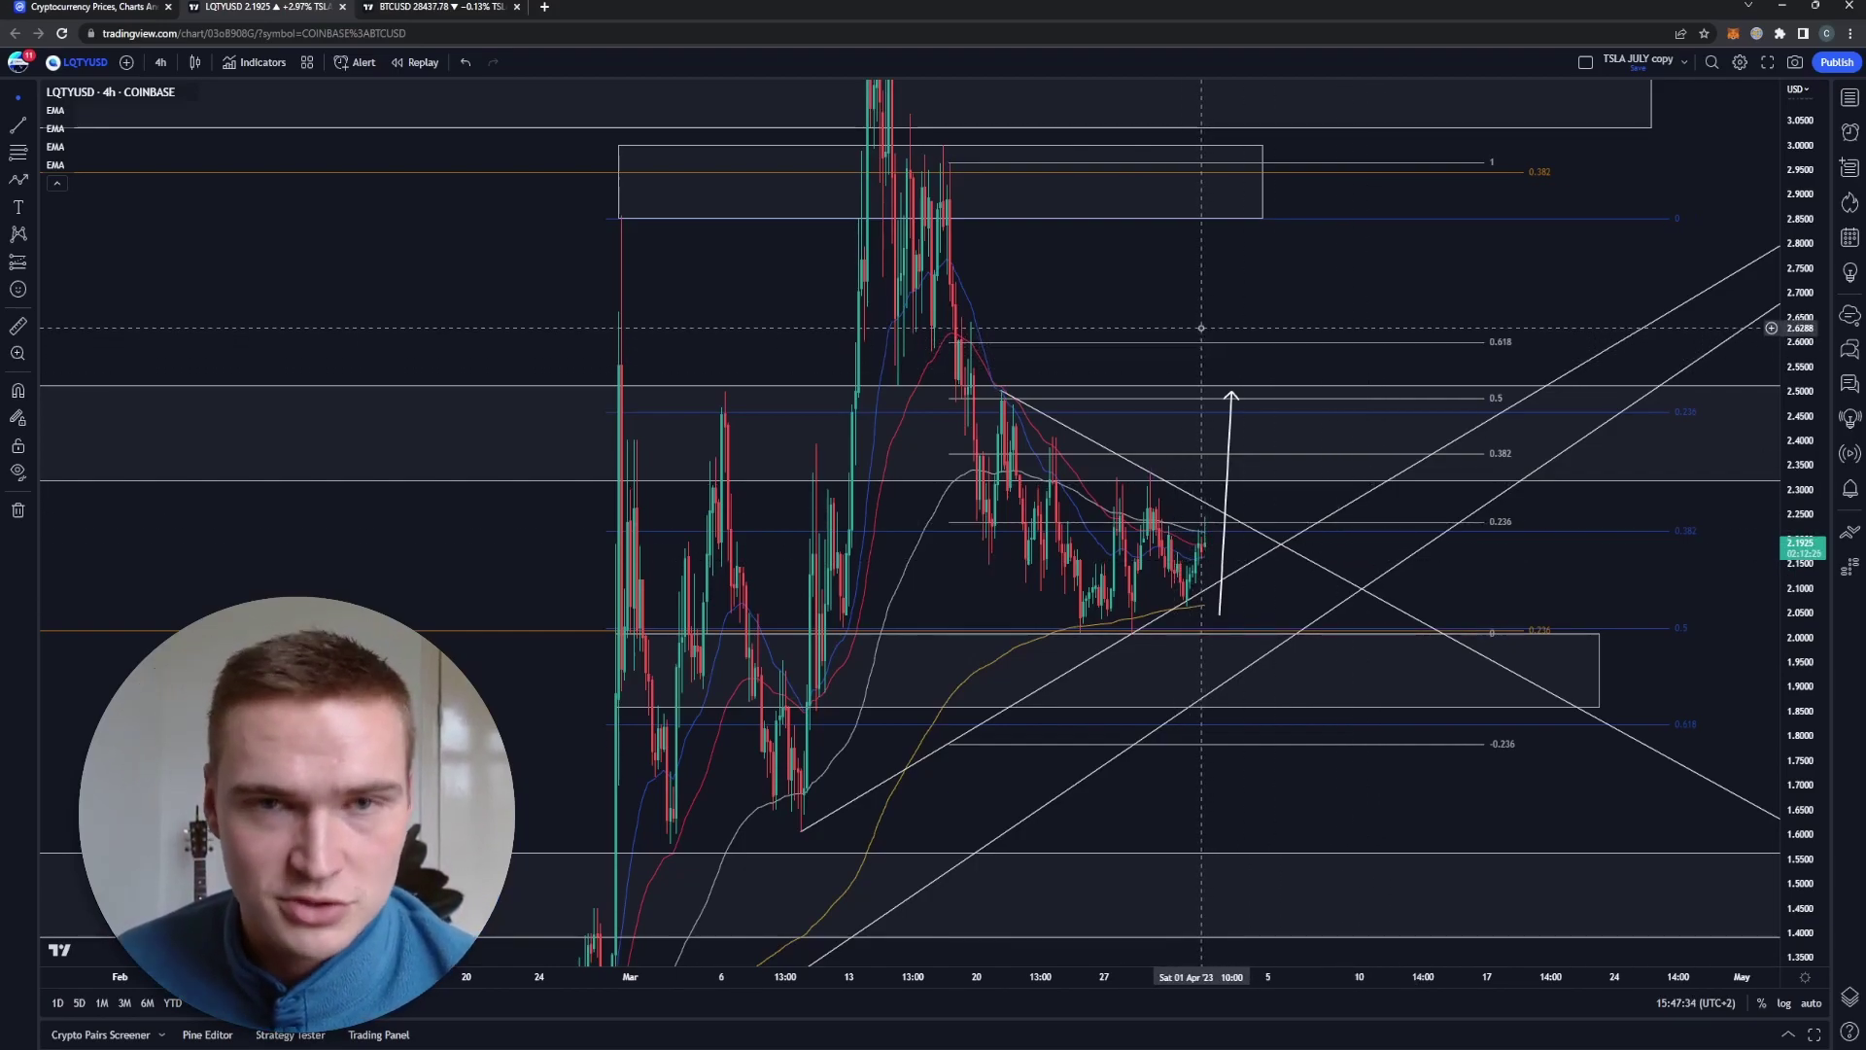
drag(1212, 314, 1218, 312)
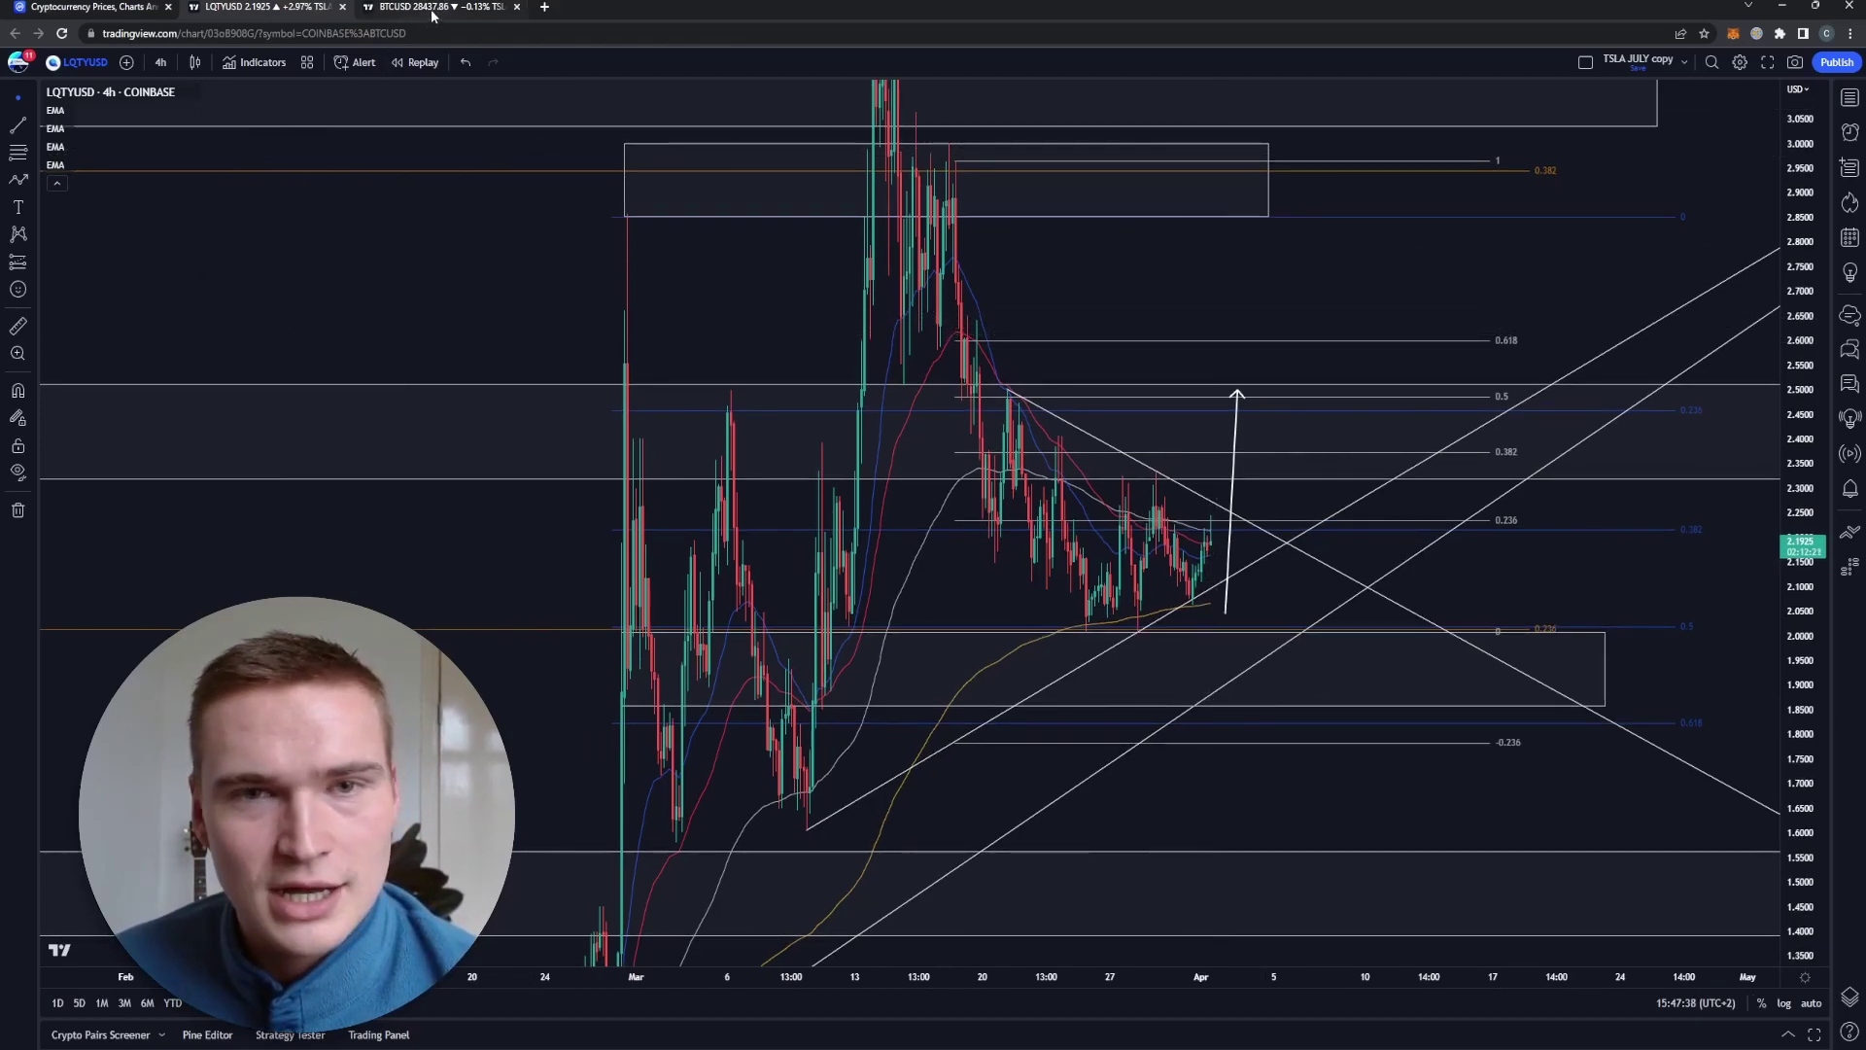
drag(1297, 479, 1250, 449)
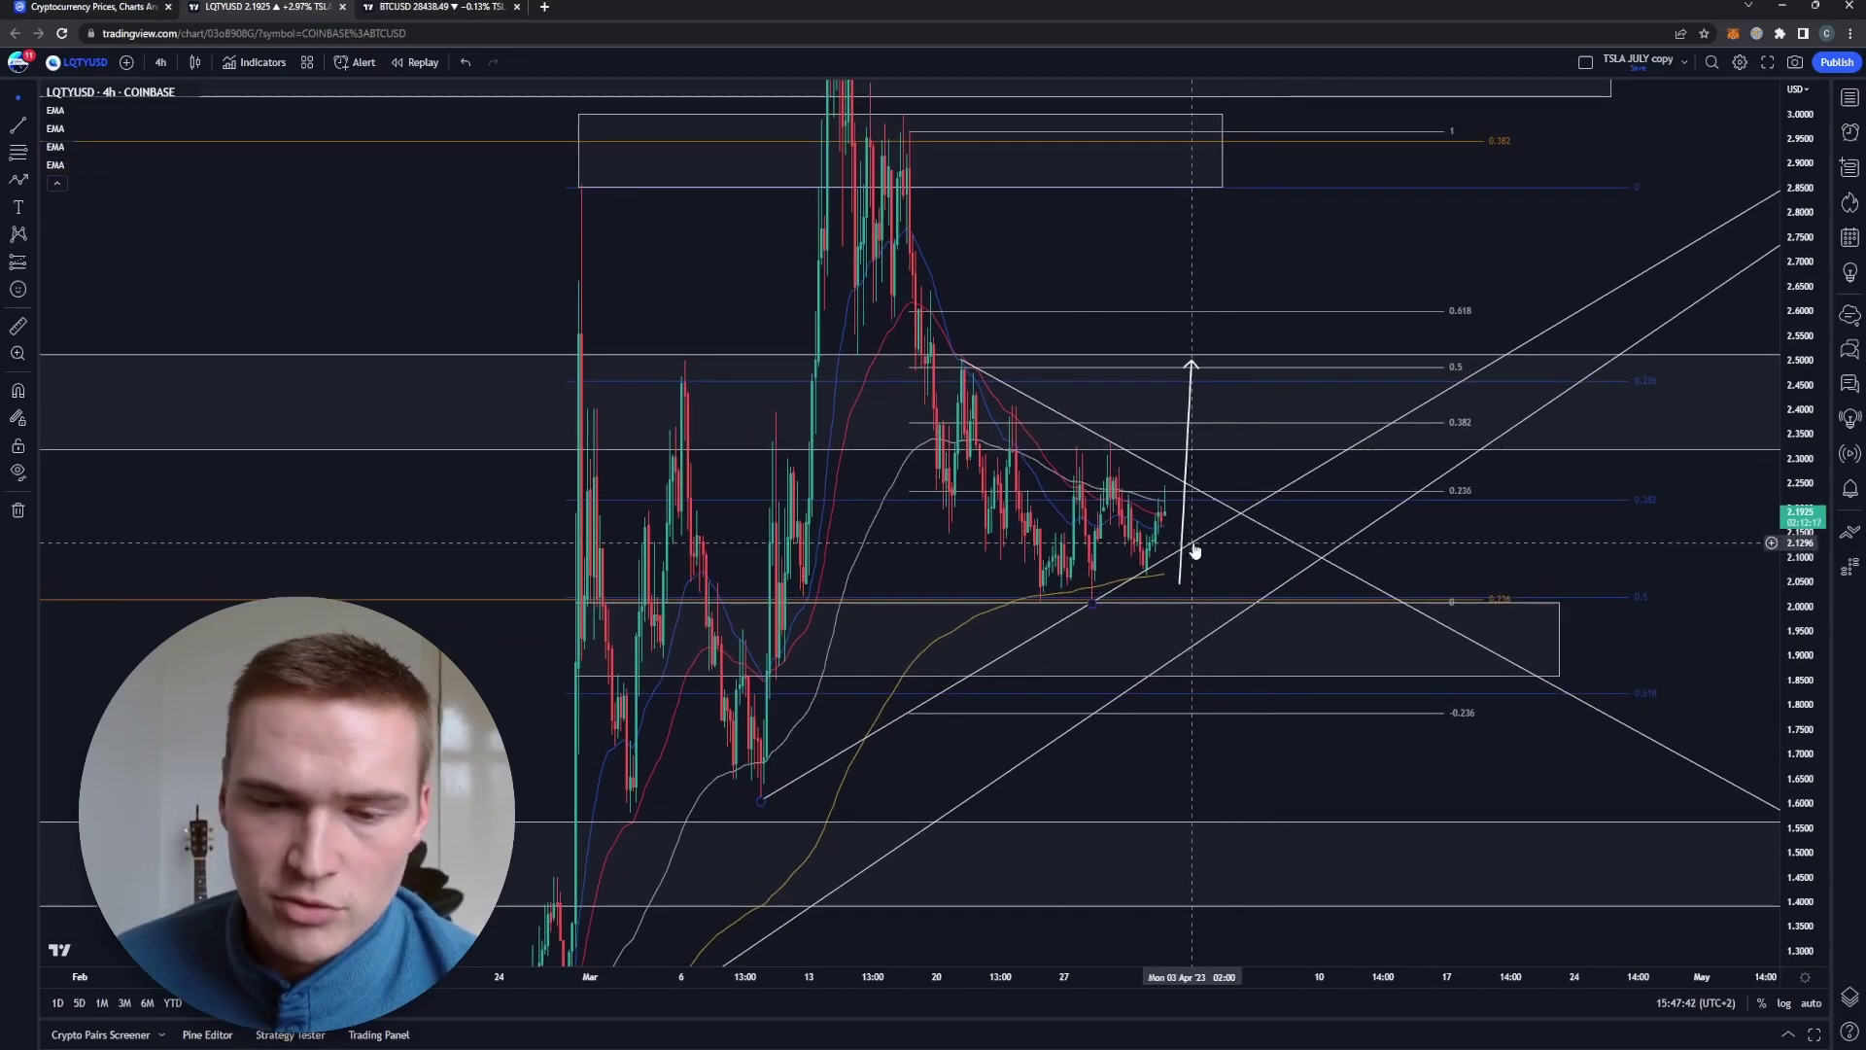
drag(1200, 544, 1174, 548)
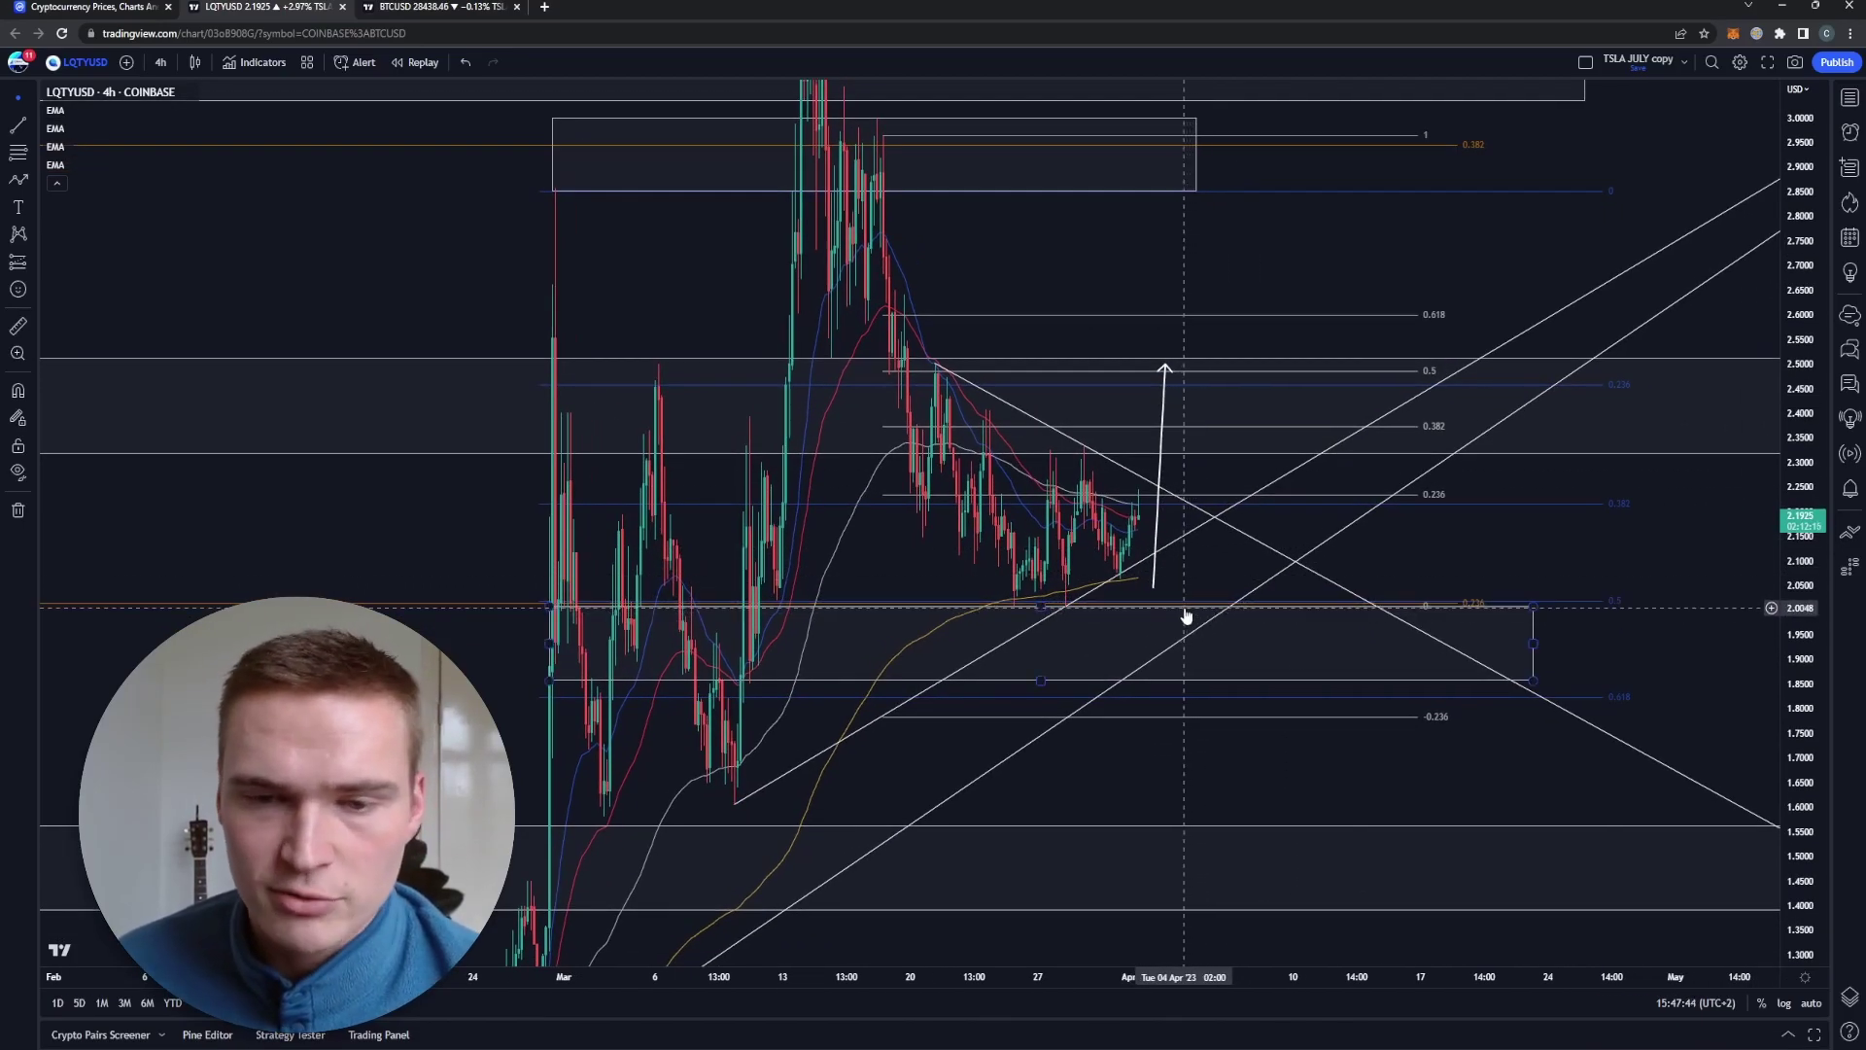
Switch to CoinMarketCap, search for "lqty" and open the Liquity coin page.
key(ctrl+1)
click(1312, 118)
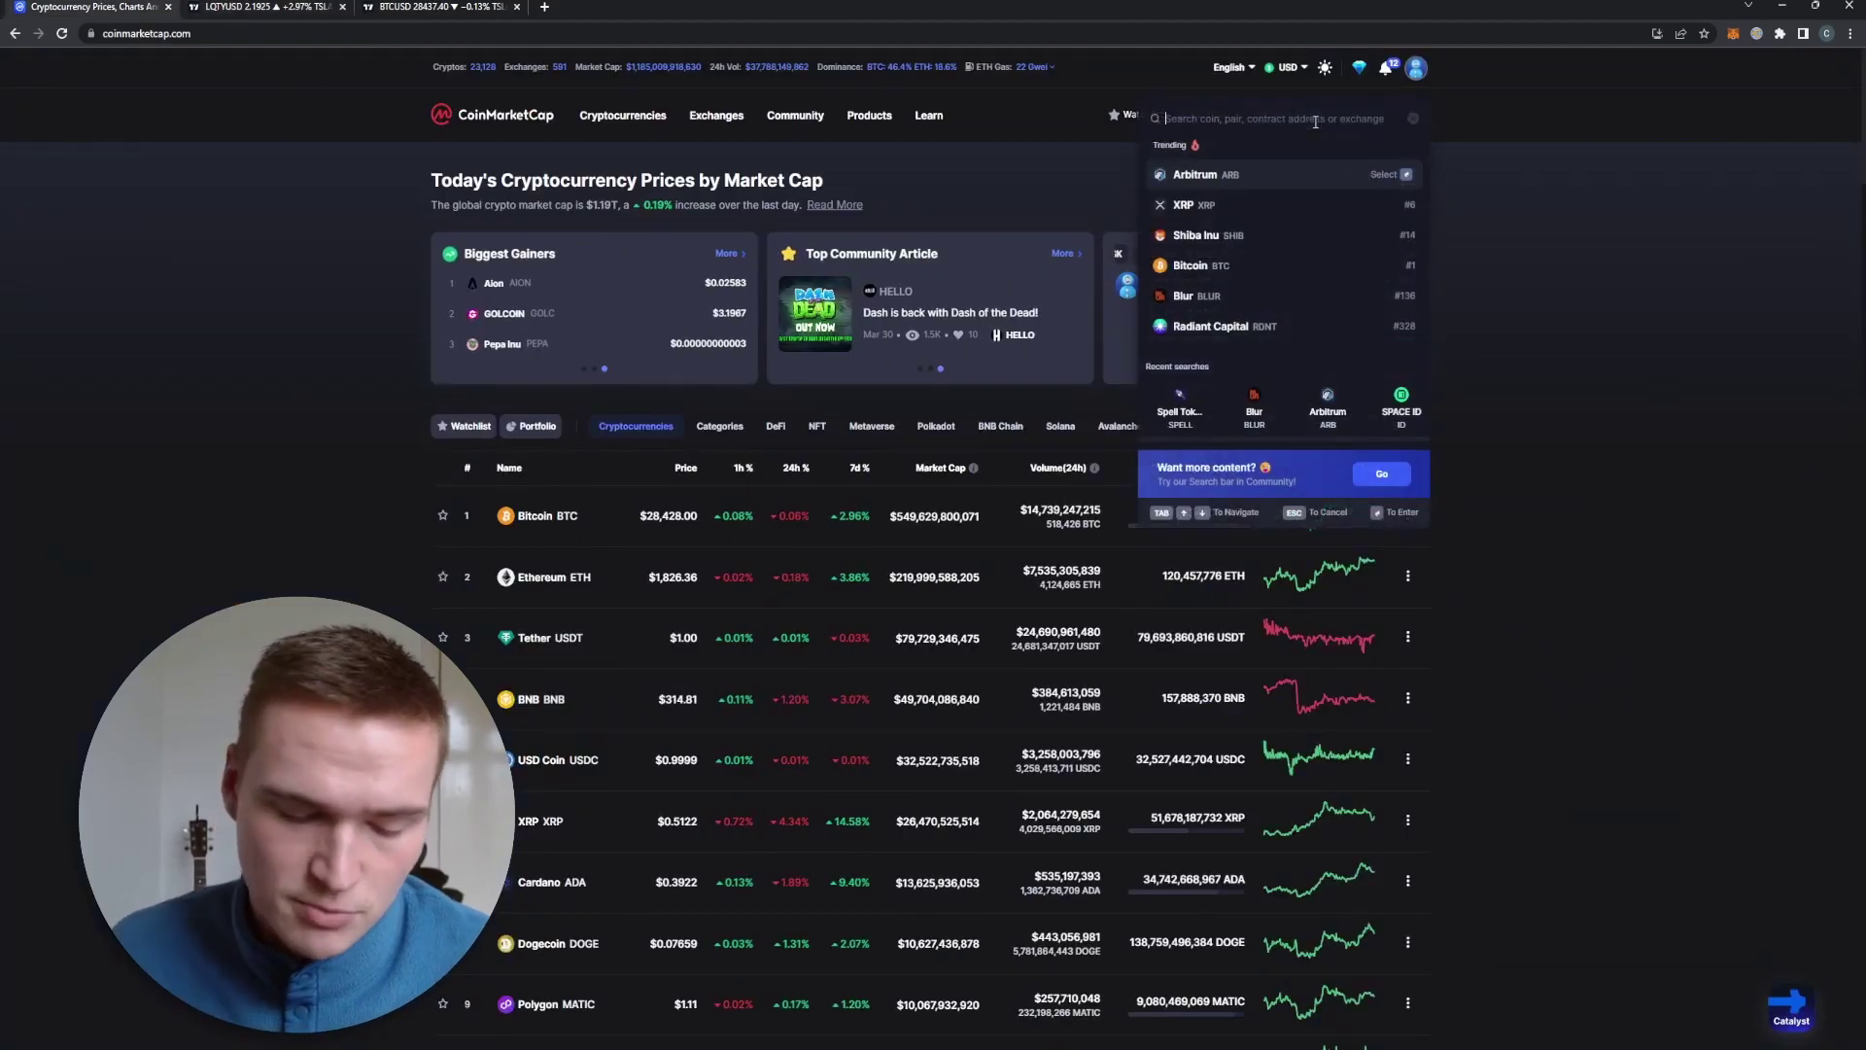
text(lqty)
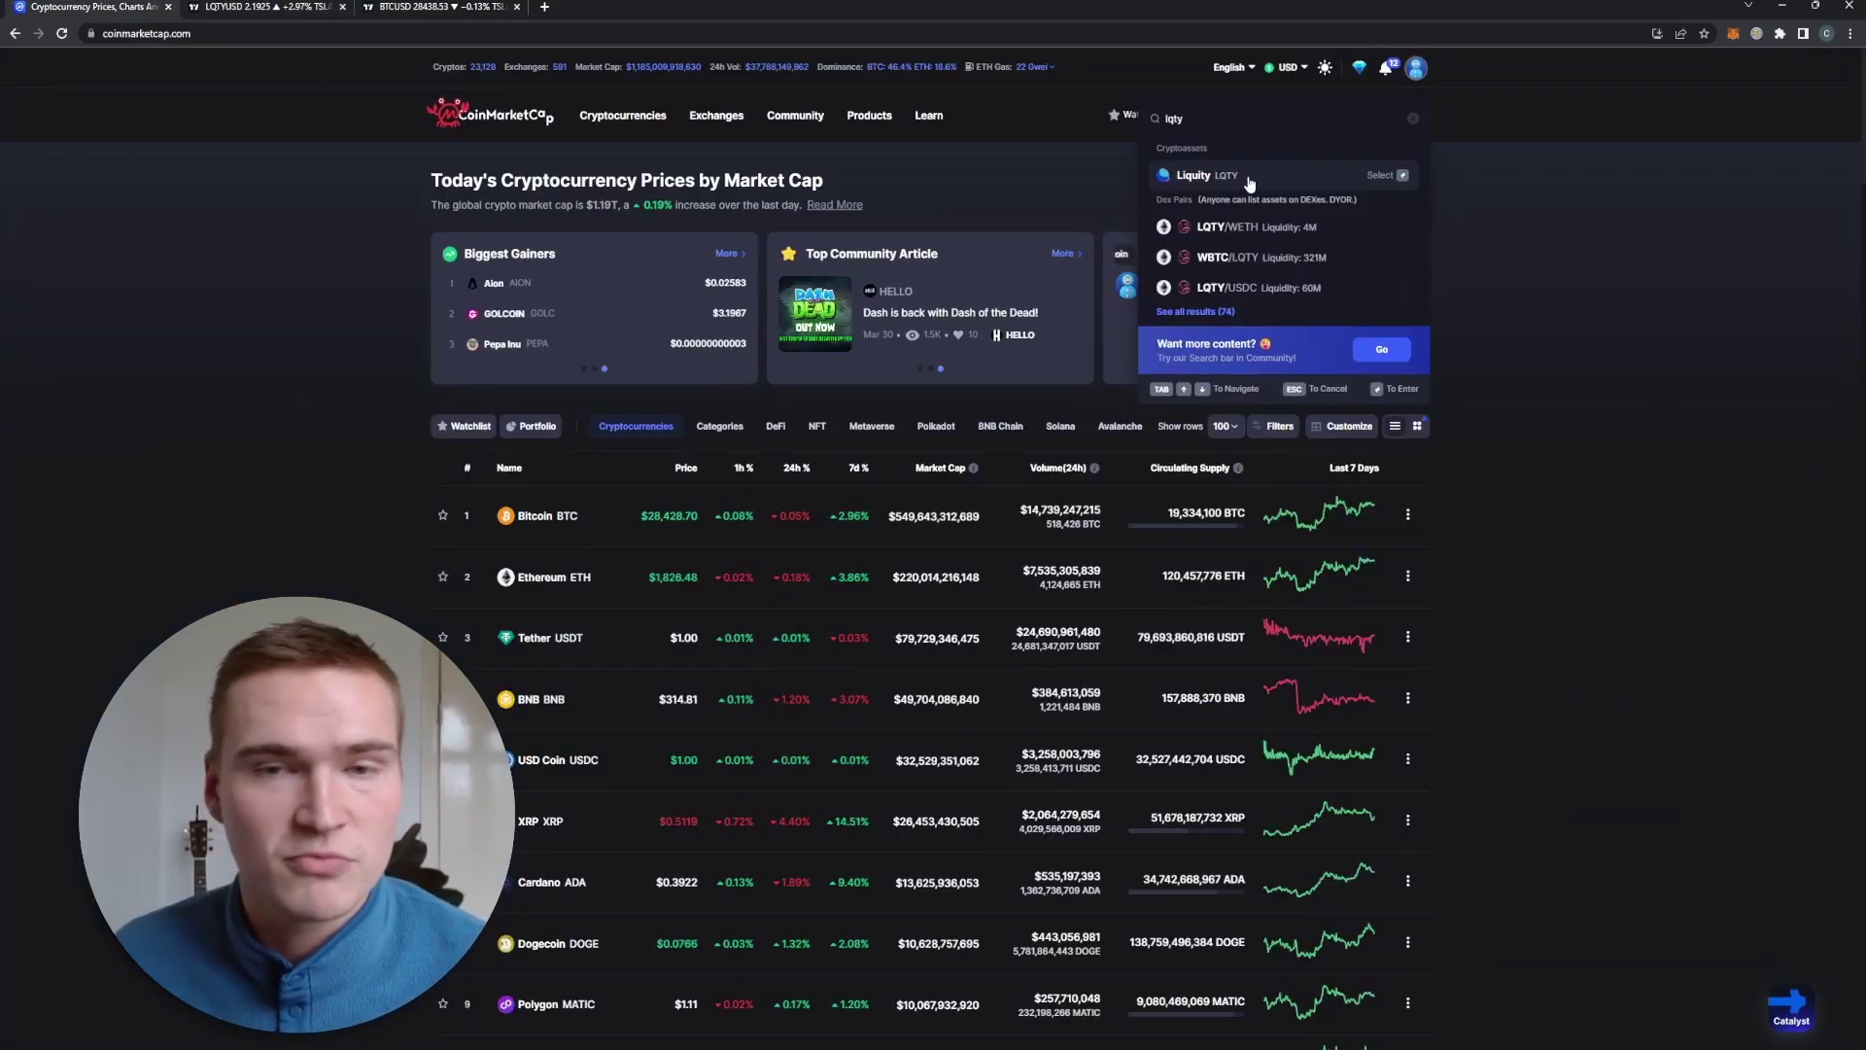
click(1249, 184)
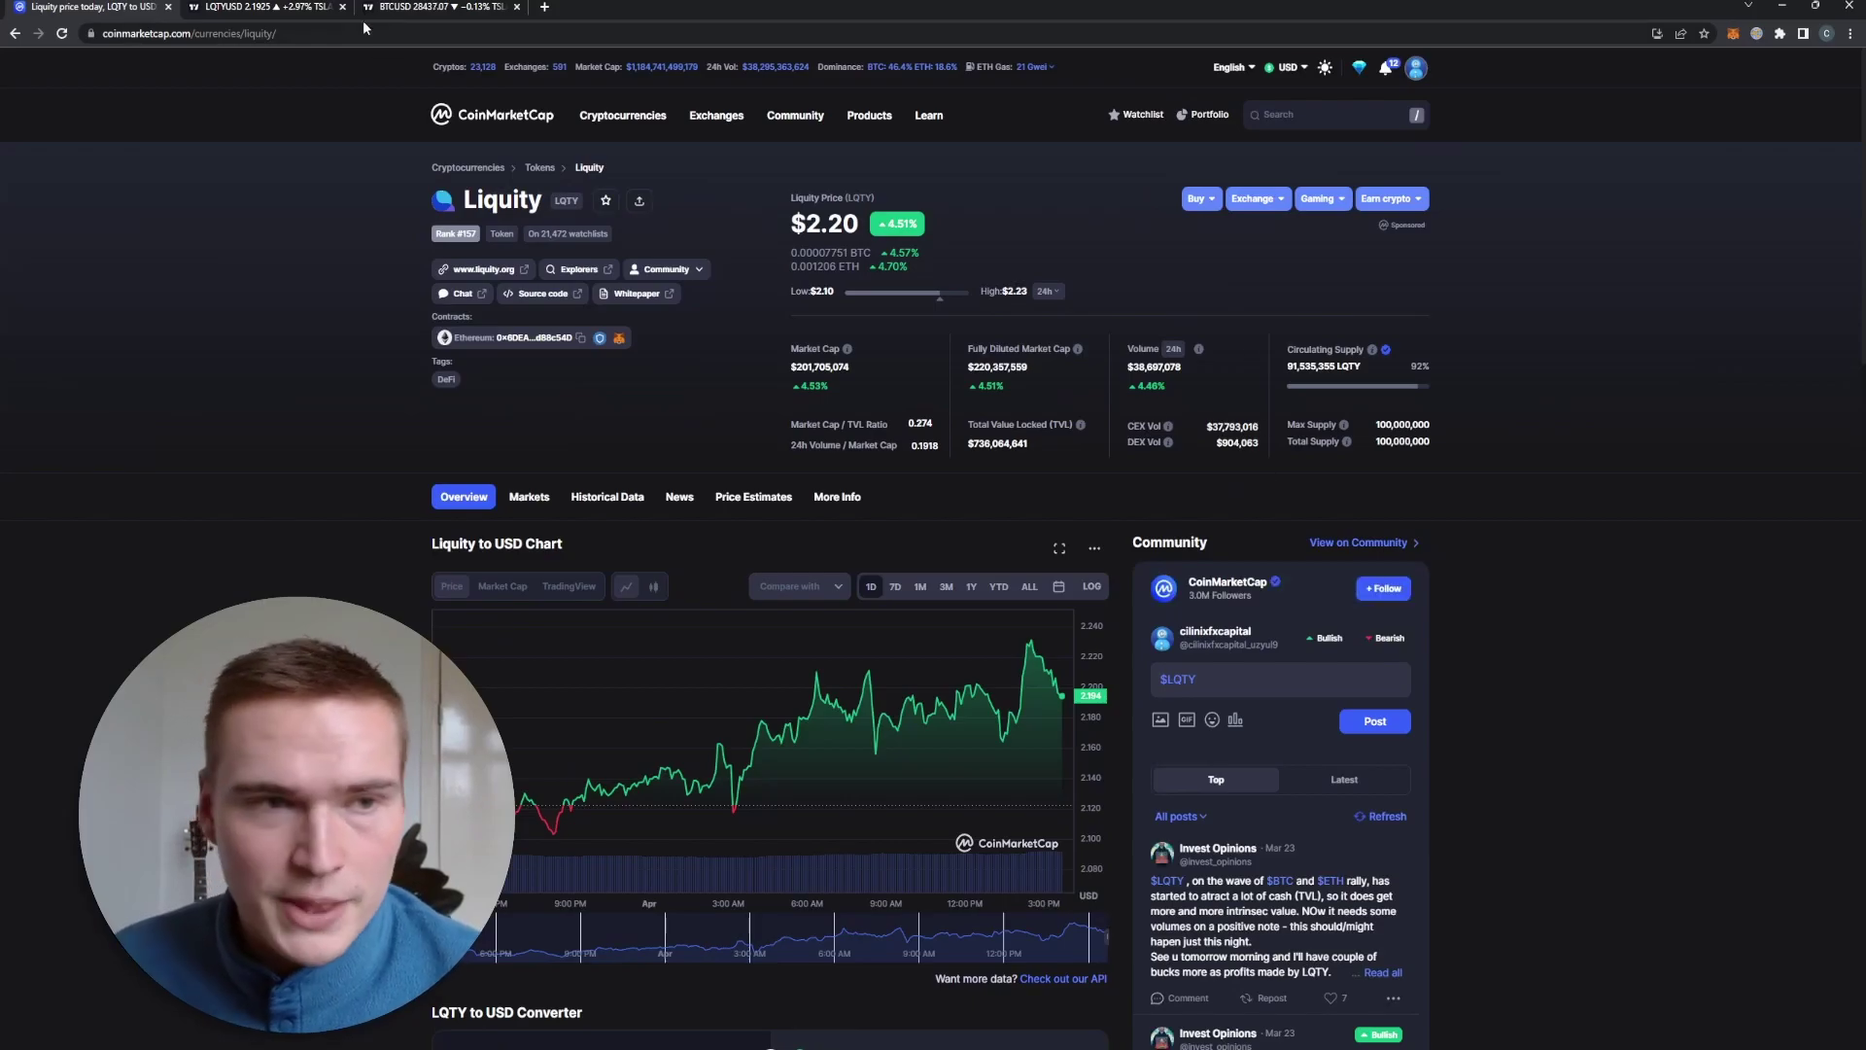
Return to the LQTYUSD chart in TradingView and delete the white upward arrow beside the latest candles.
key(ctrl+2)
drag(1042, 604, 1007, 557)
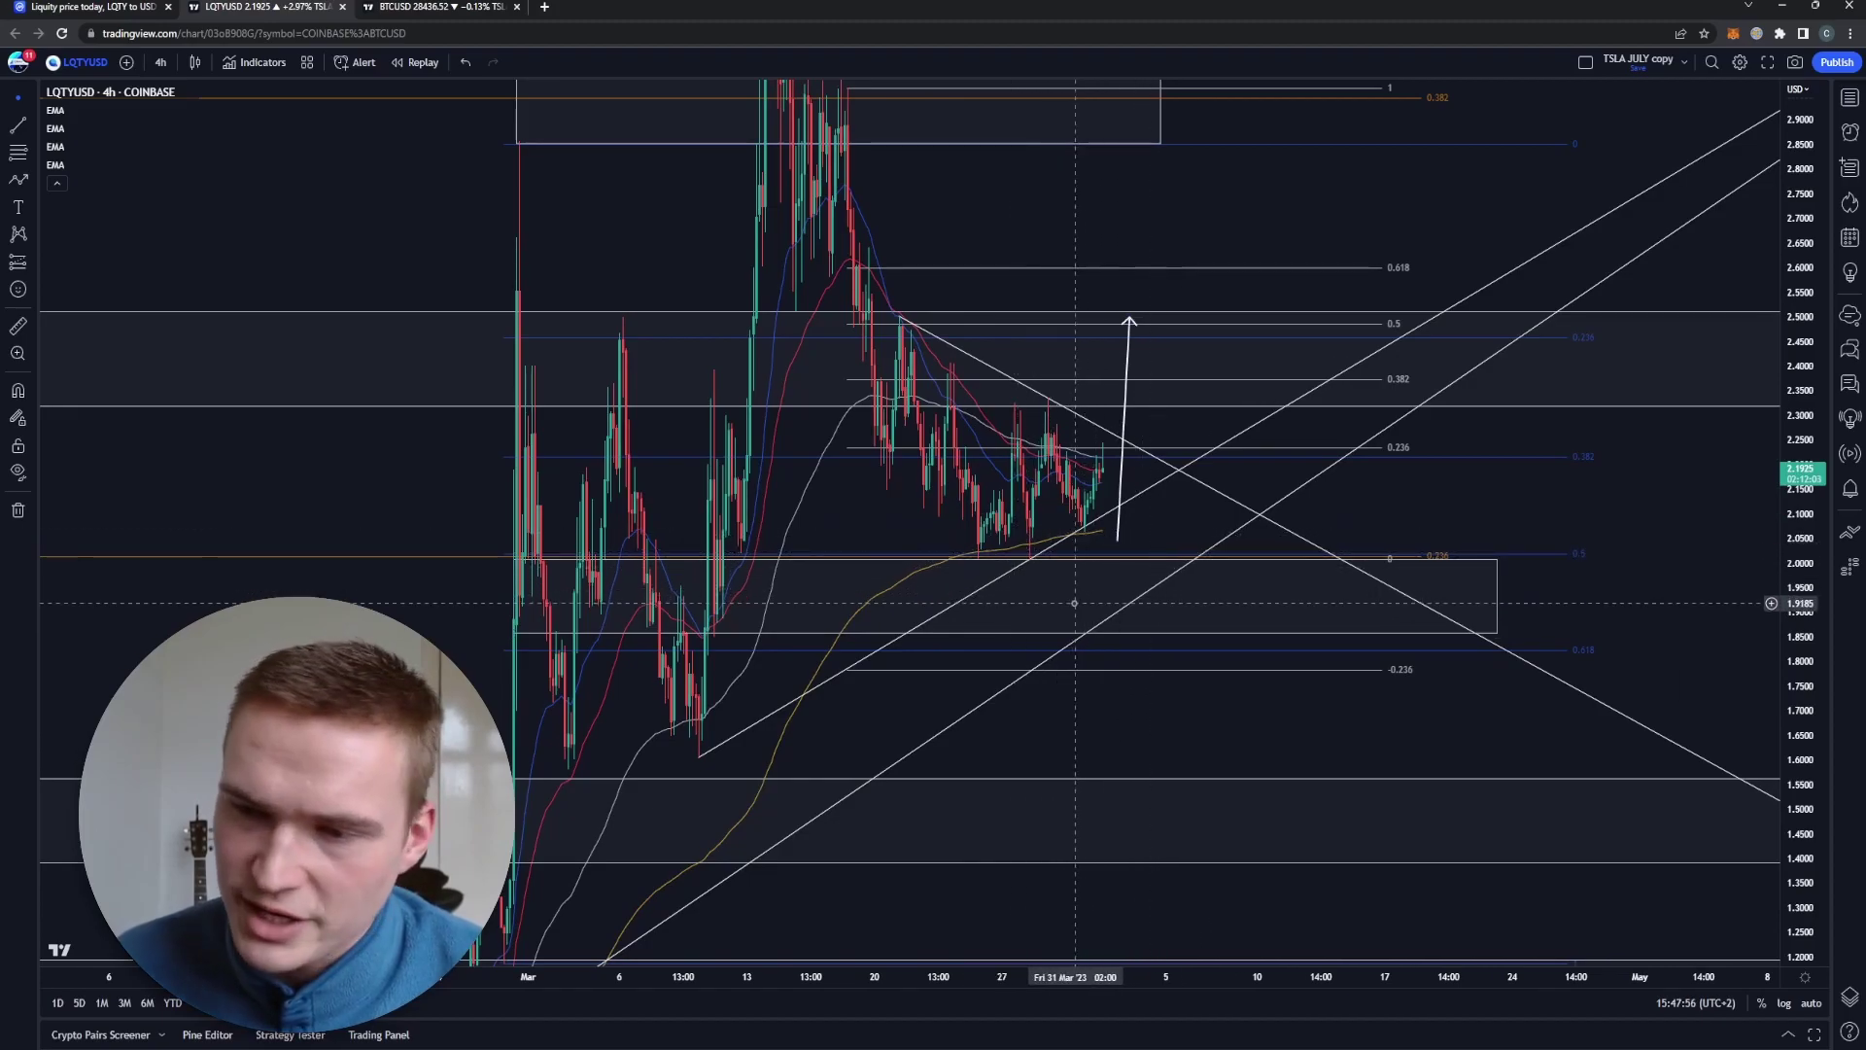
click(981, 567)
click(981, 566)
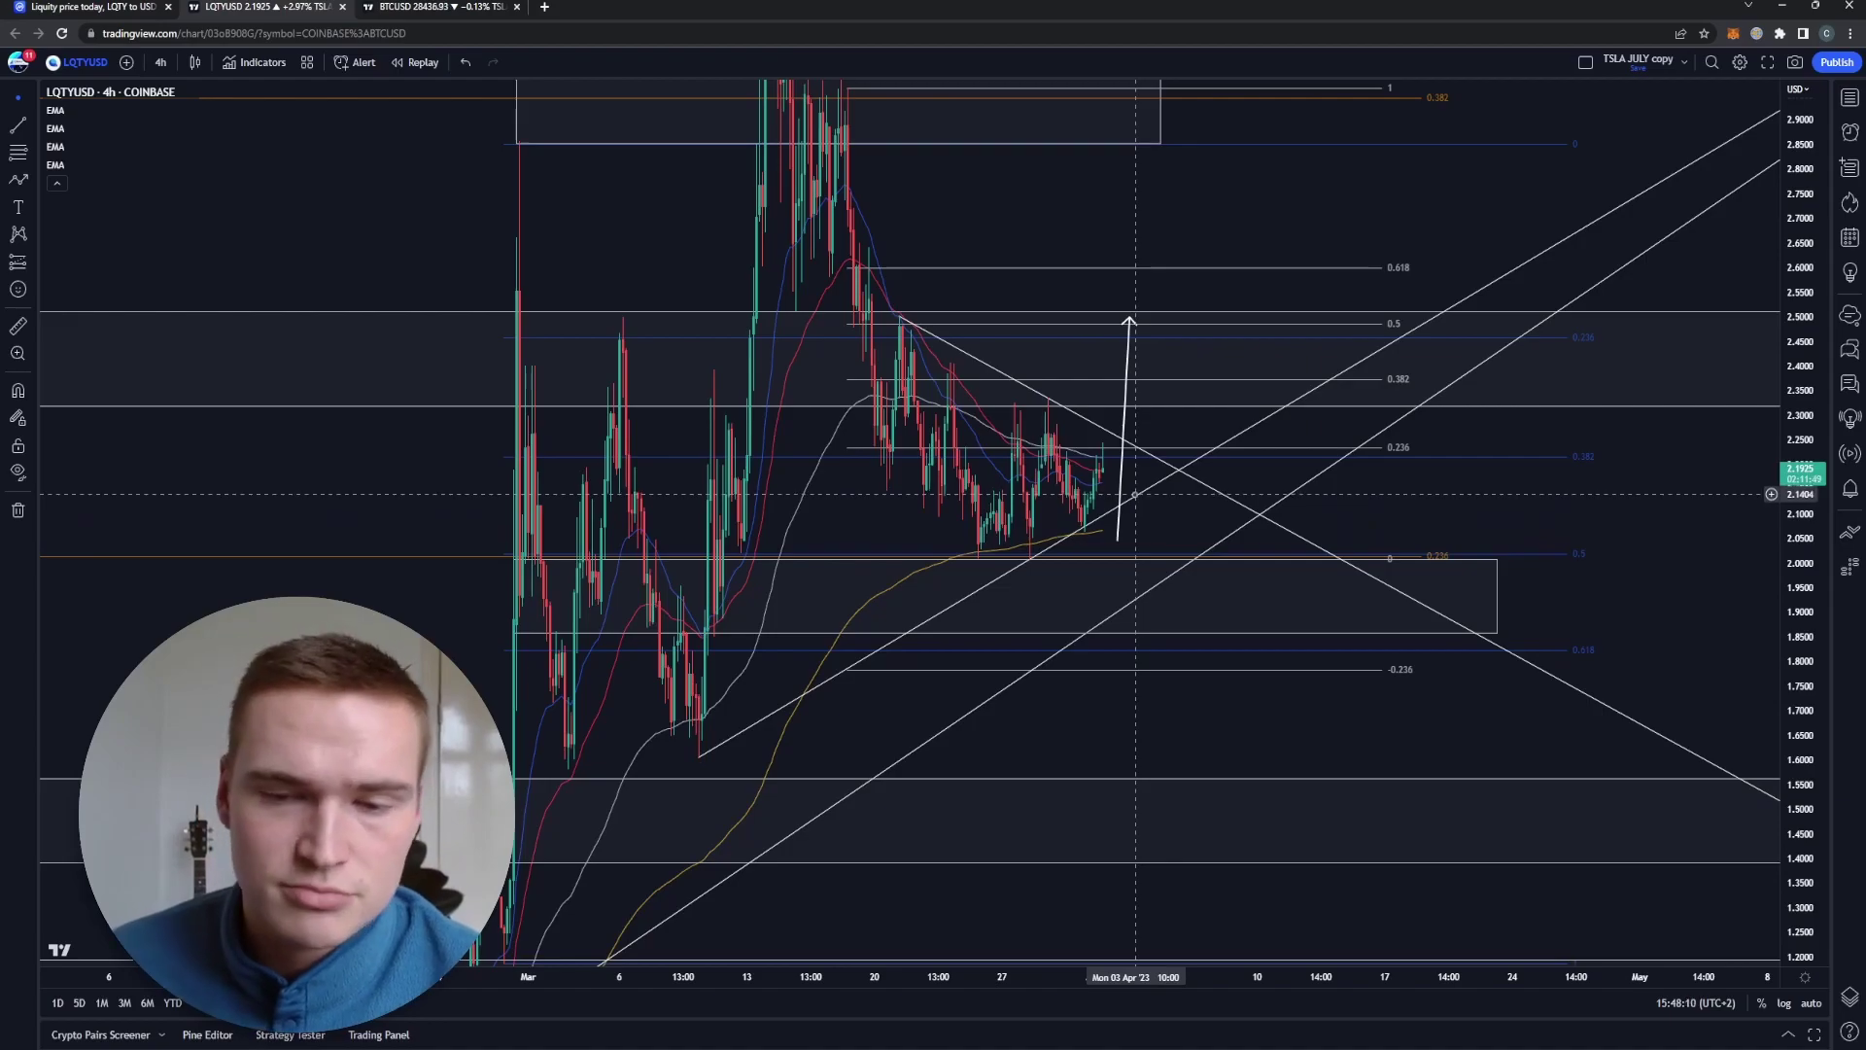
drag(1134, 496, 1140, 533)
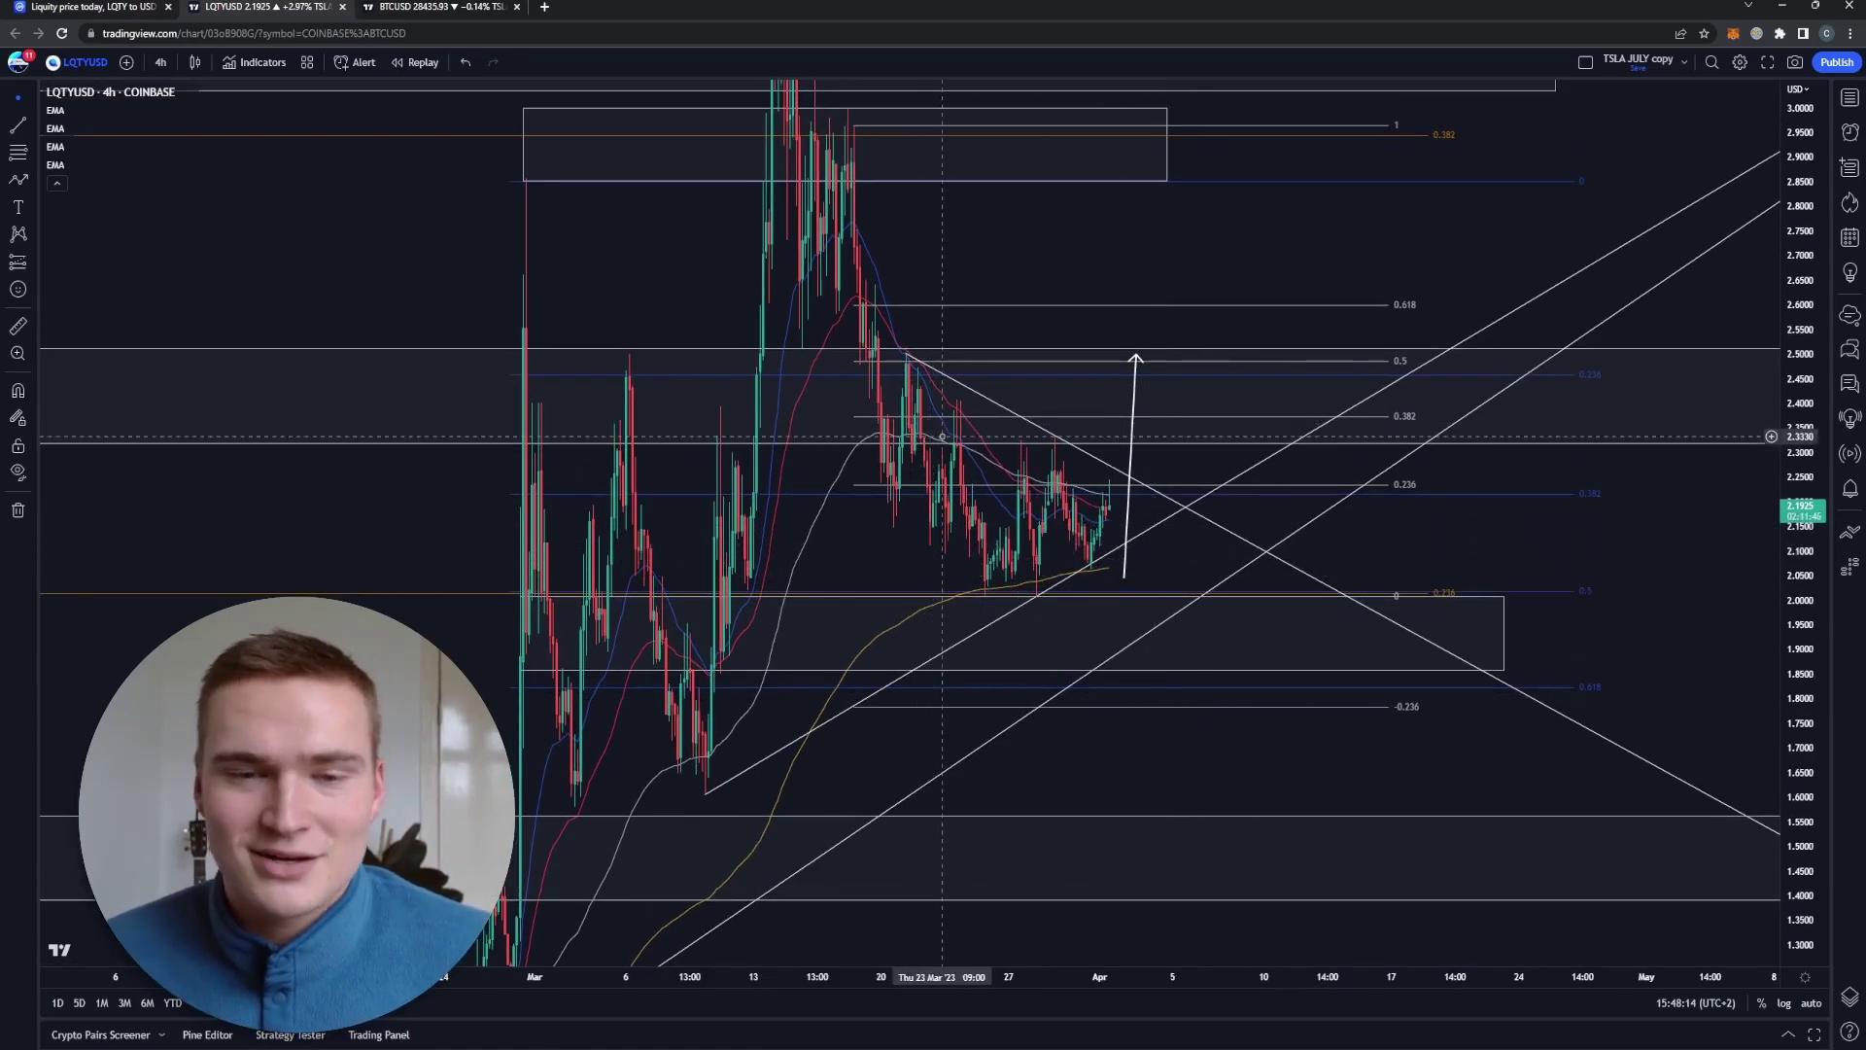
click(1130, 458)
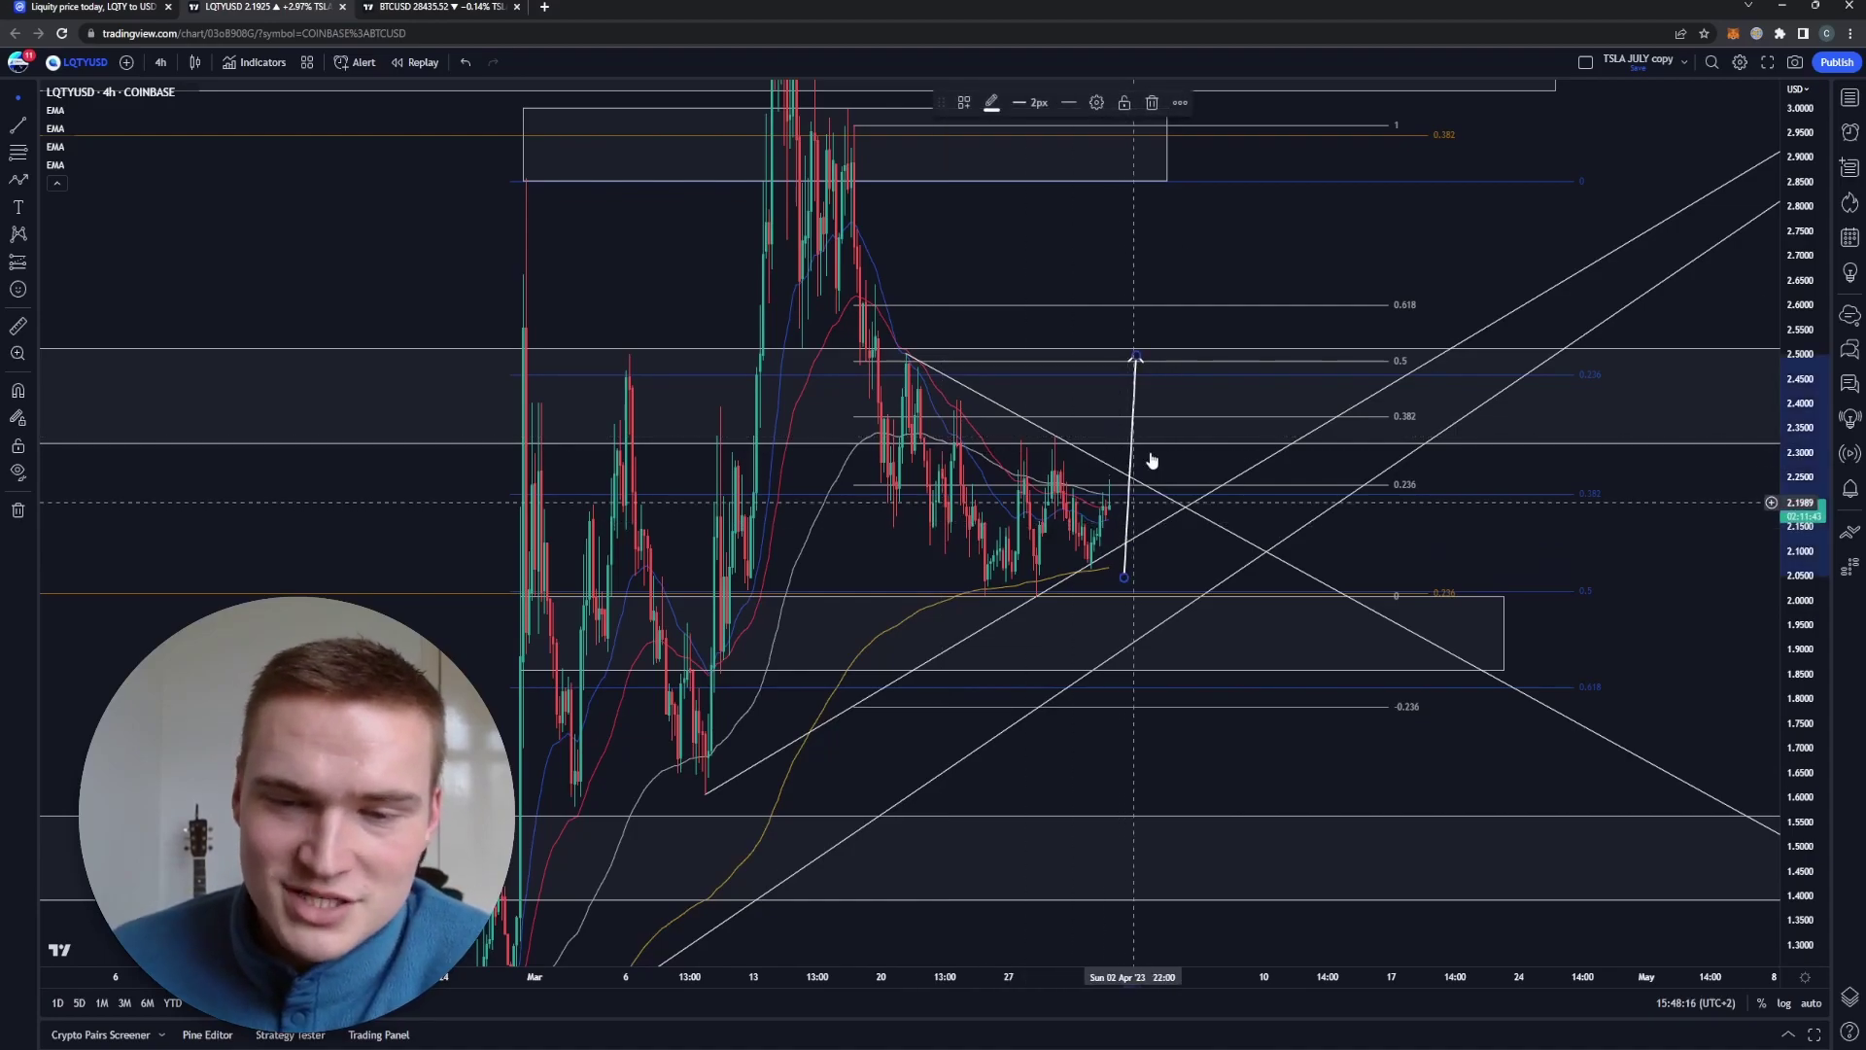
click(1152, 103)
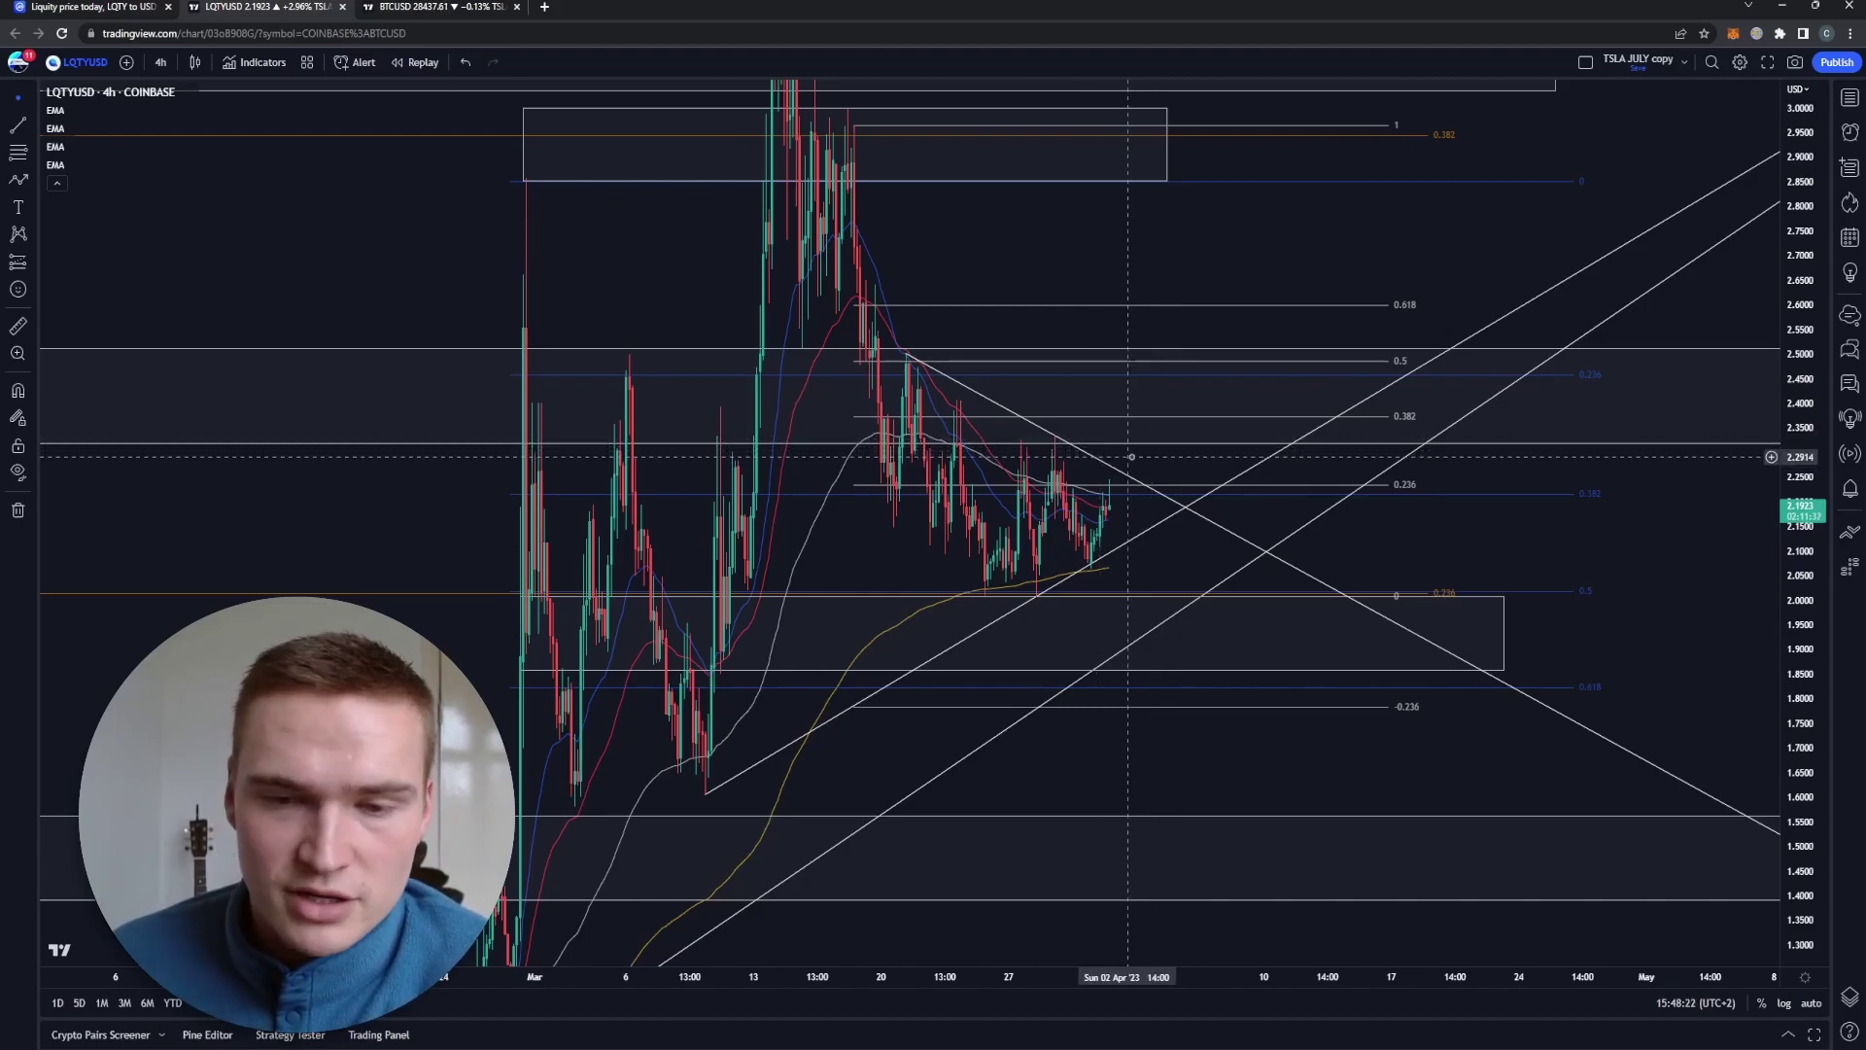
Draw a triangle over the consolidation between the converging trendlines, with corners at about 1.85, 2.19 and 2.50.
scroll(1118, 467, right, 2)
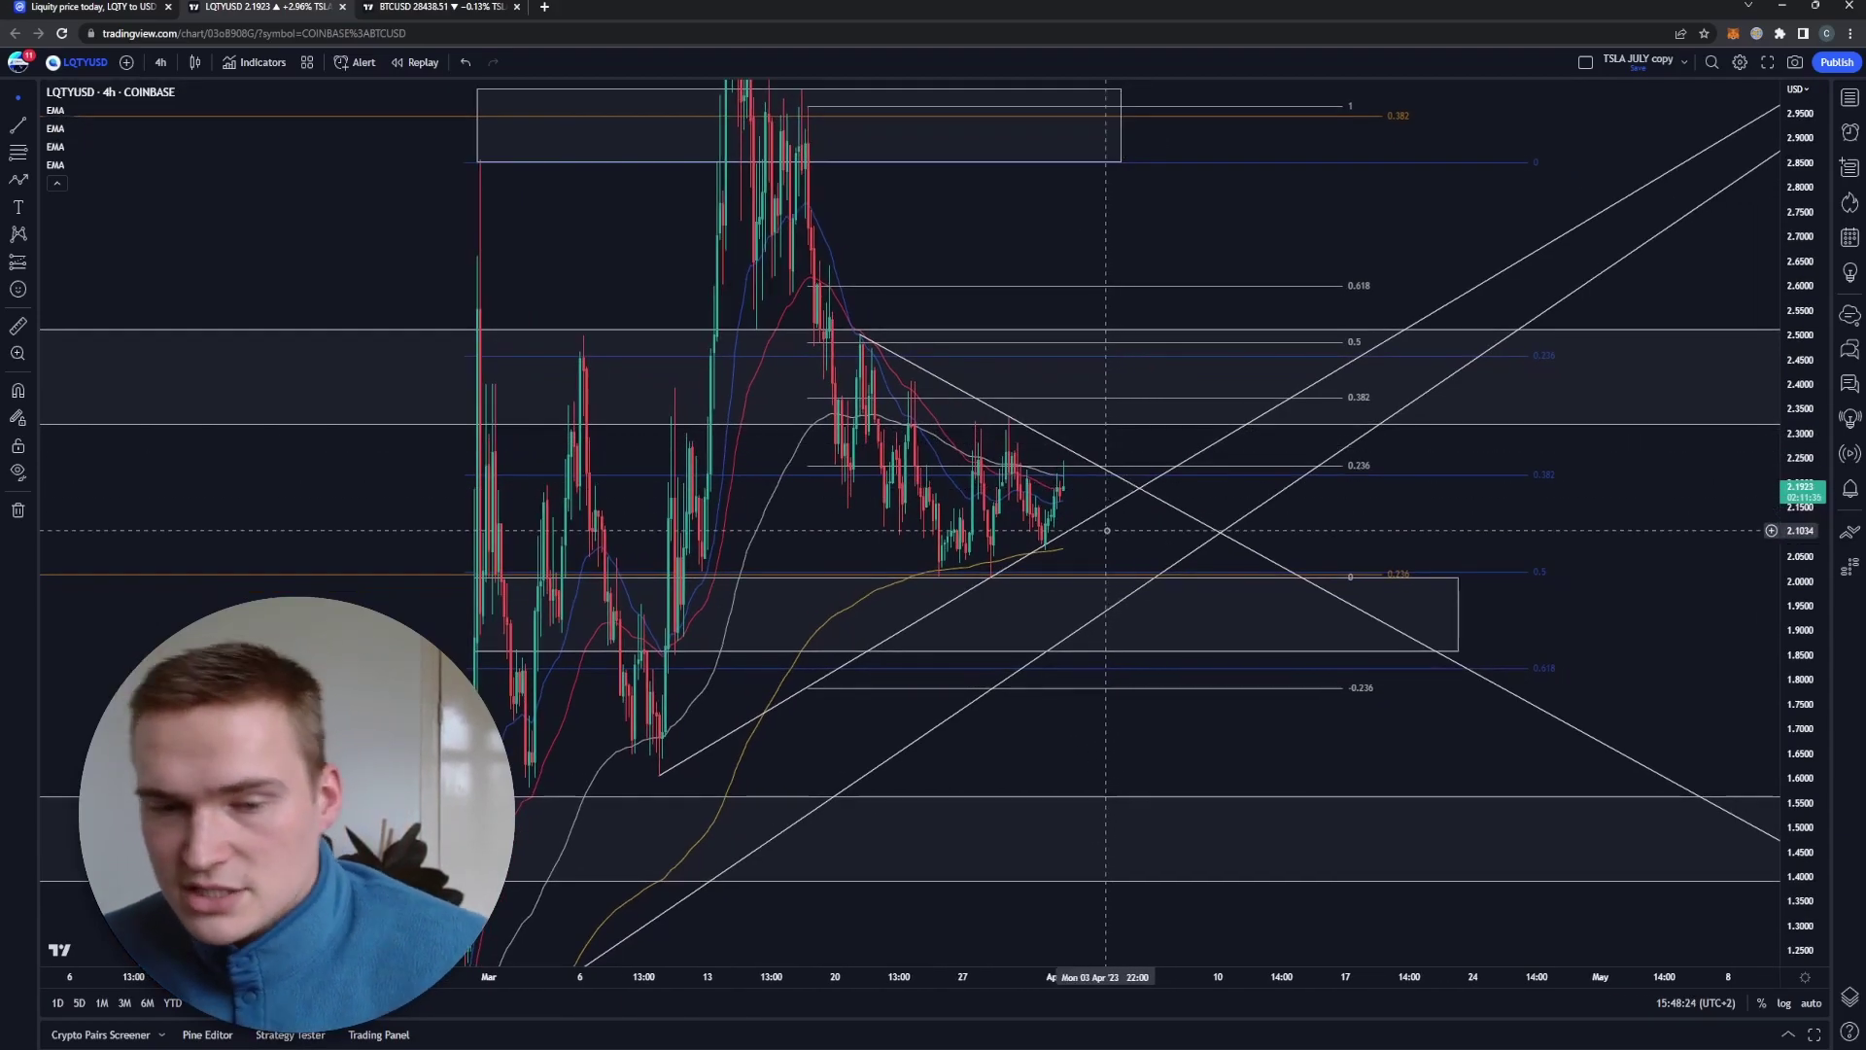
click(33, 185)
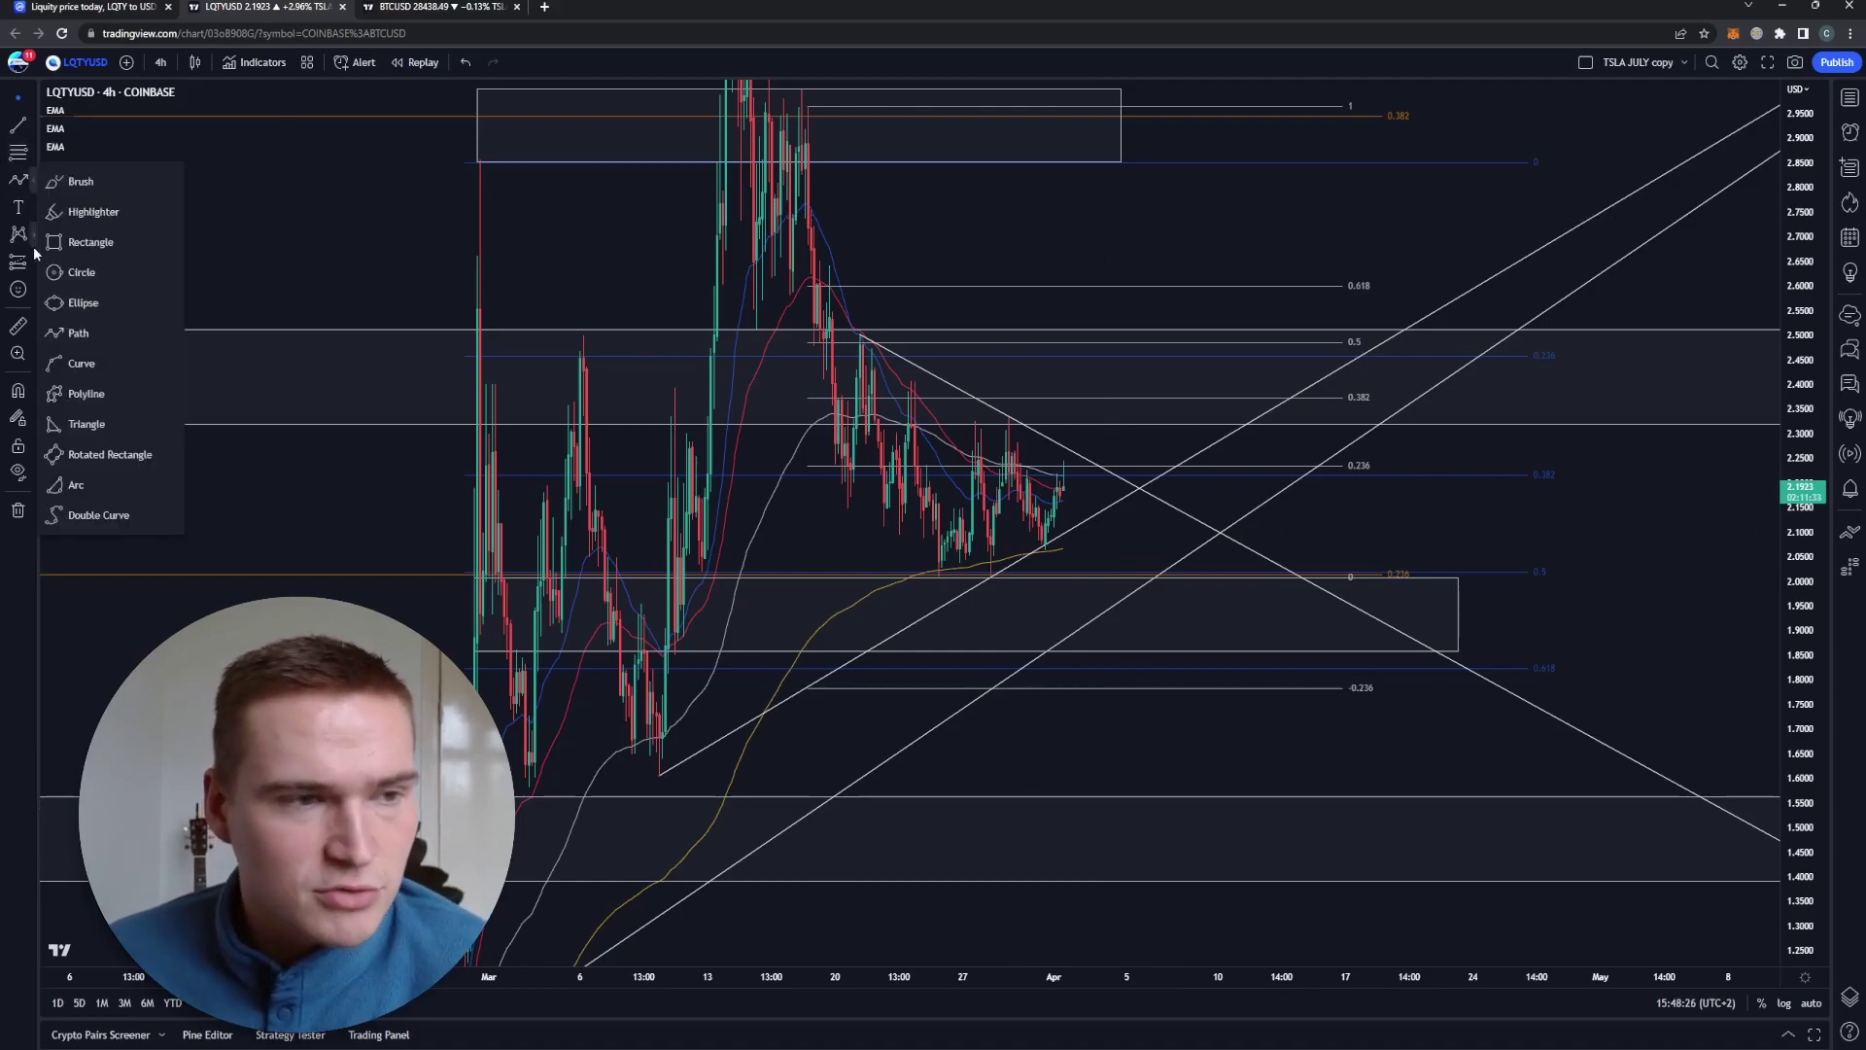
click(85, 425)
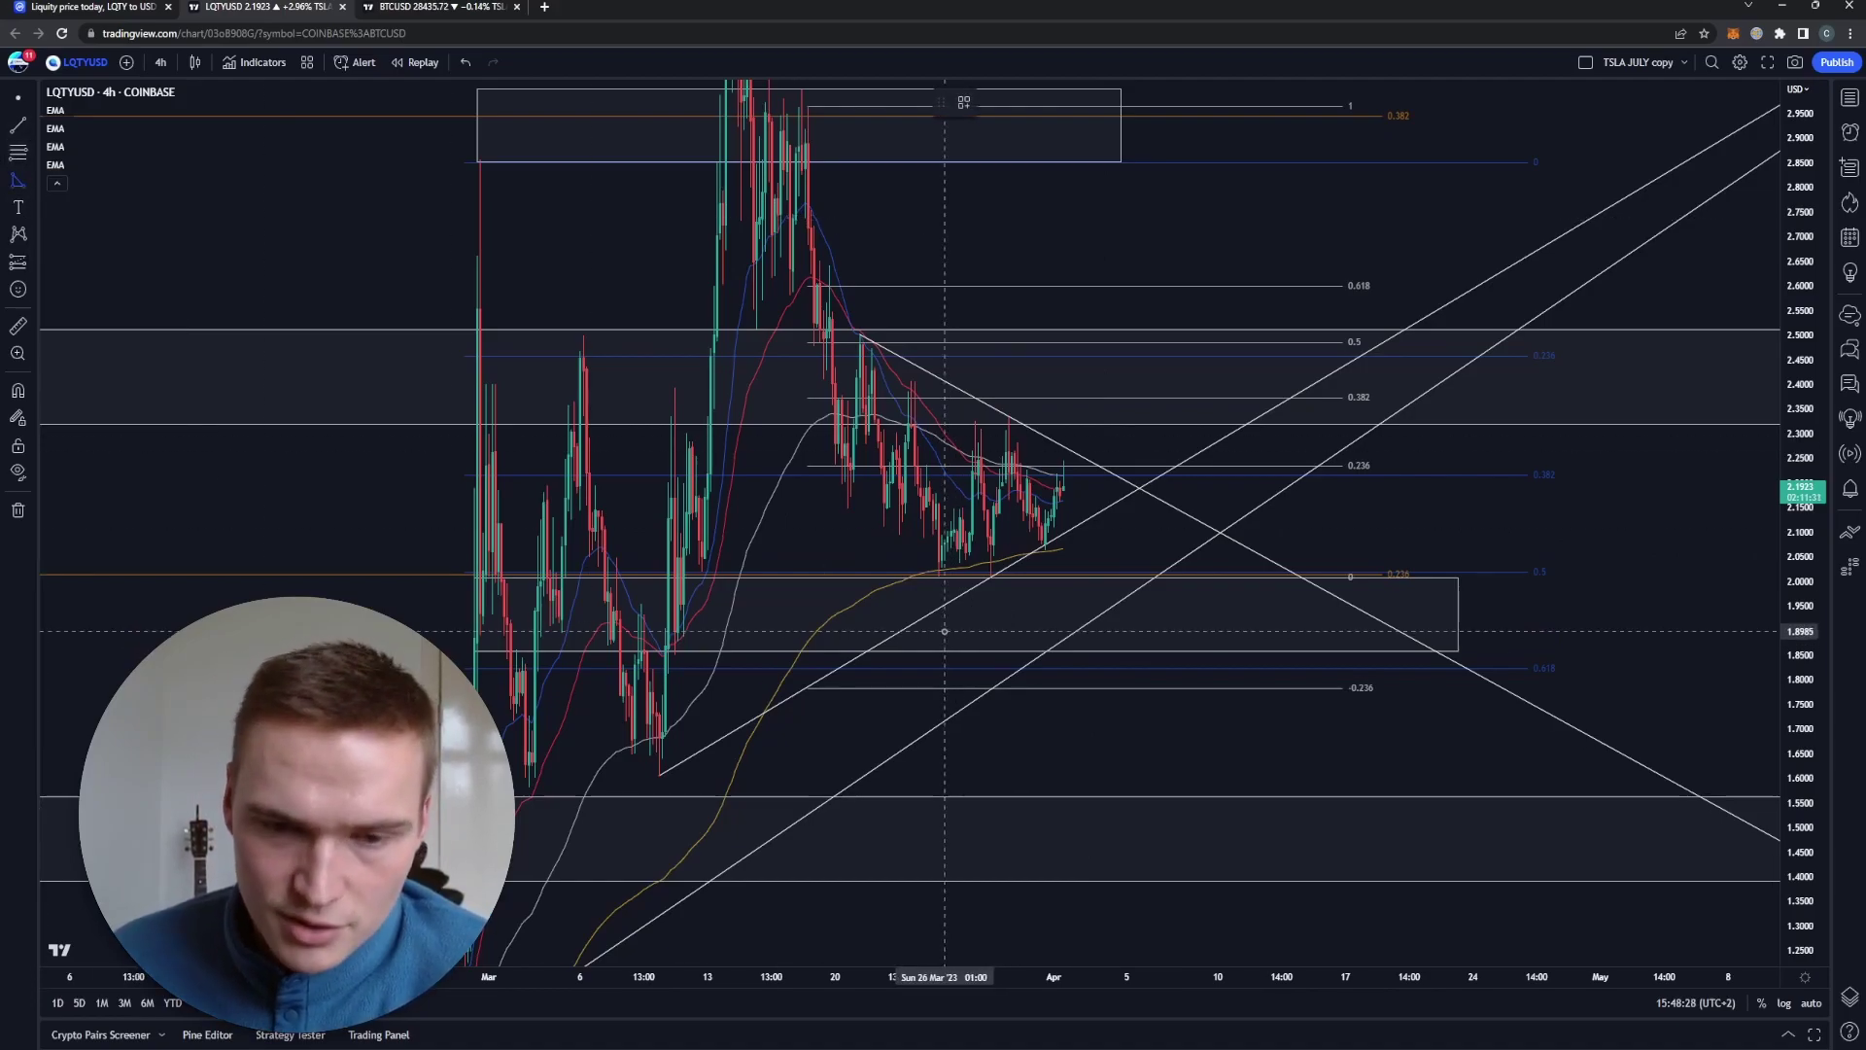
click(860, 656)
click(1141, 486)
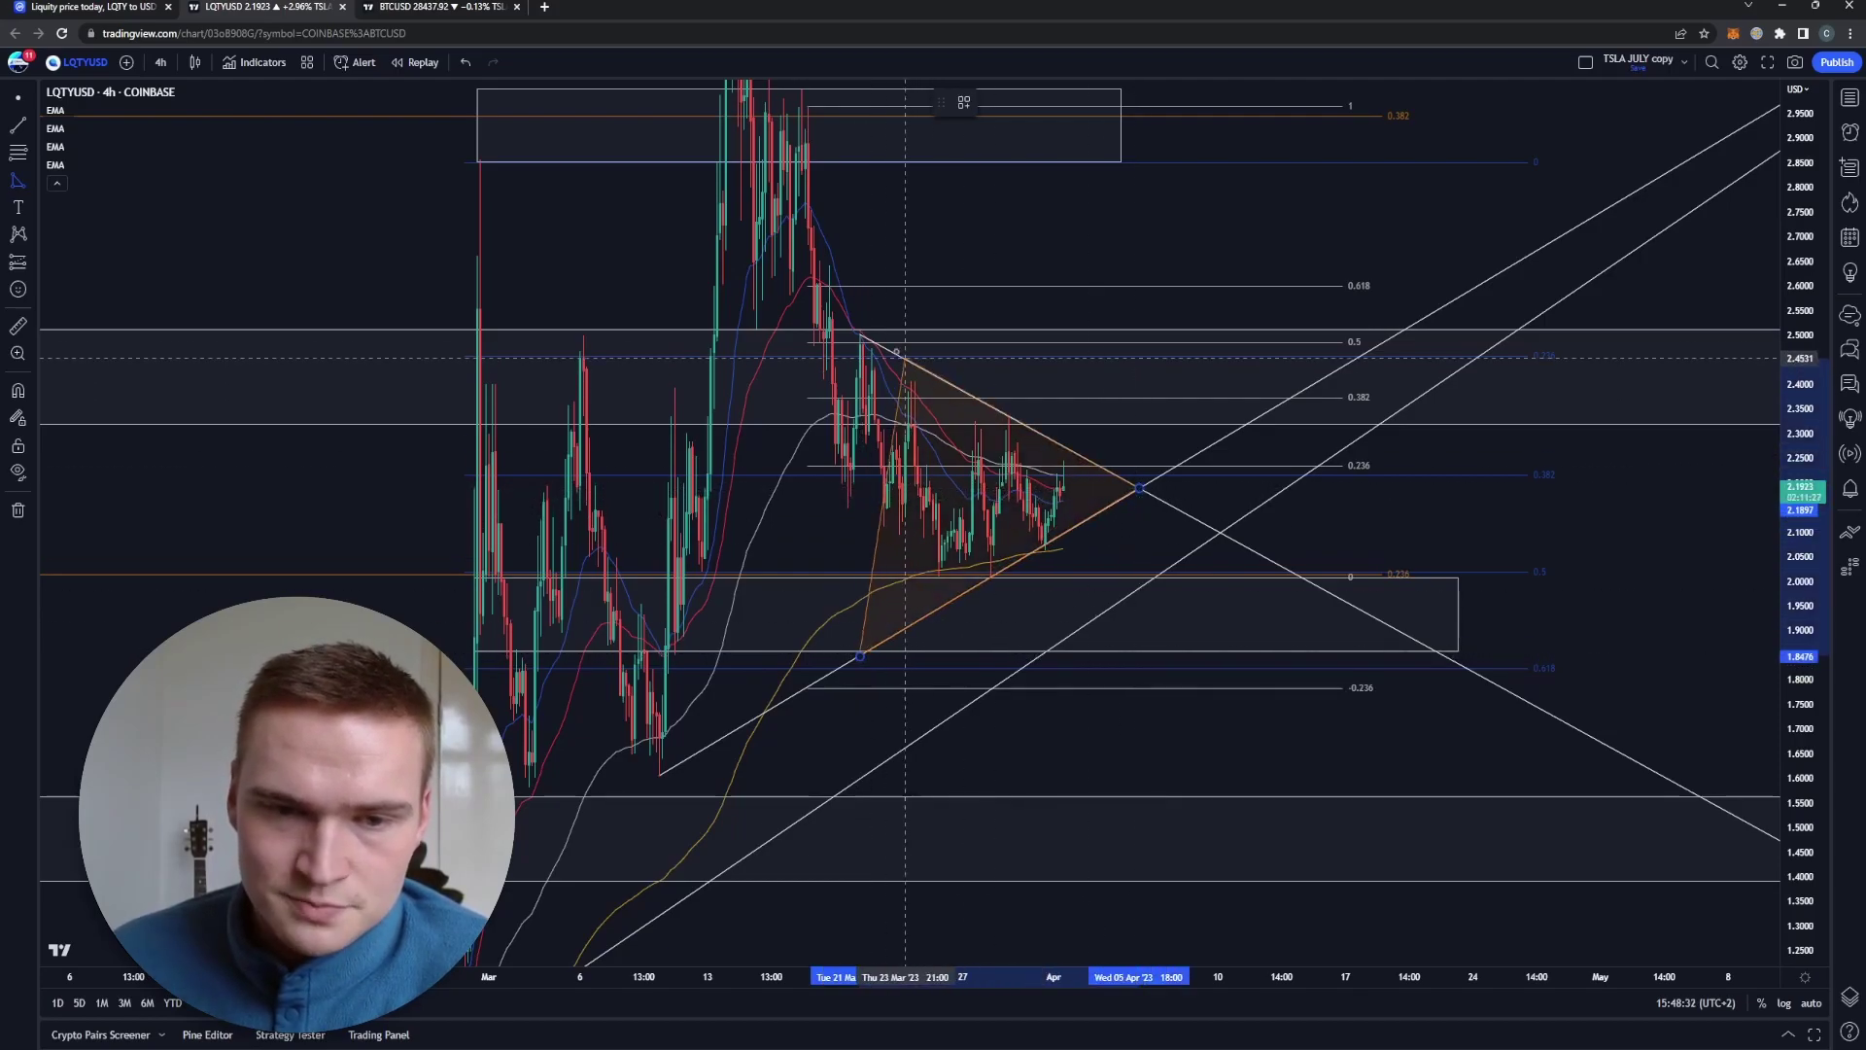
click(859, 335)
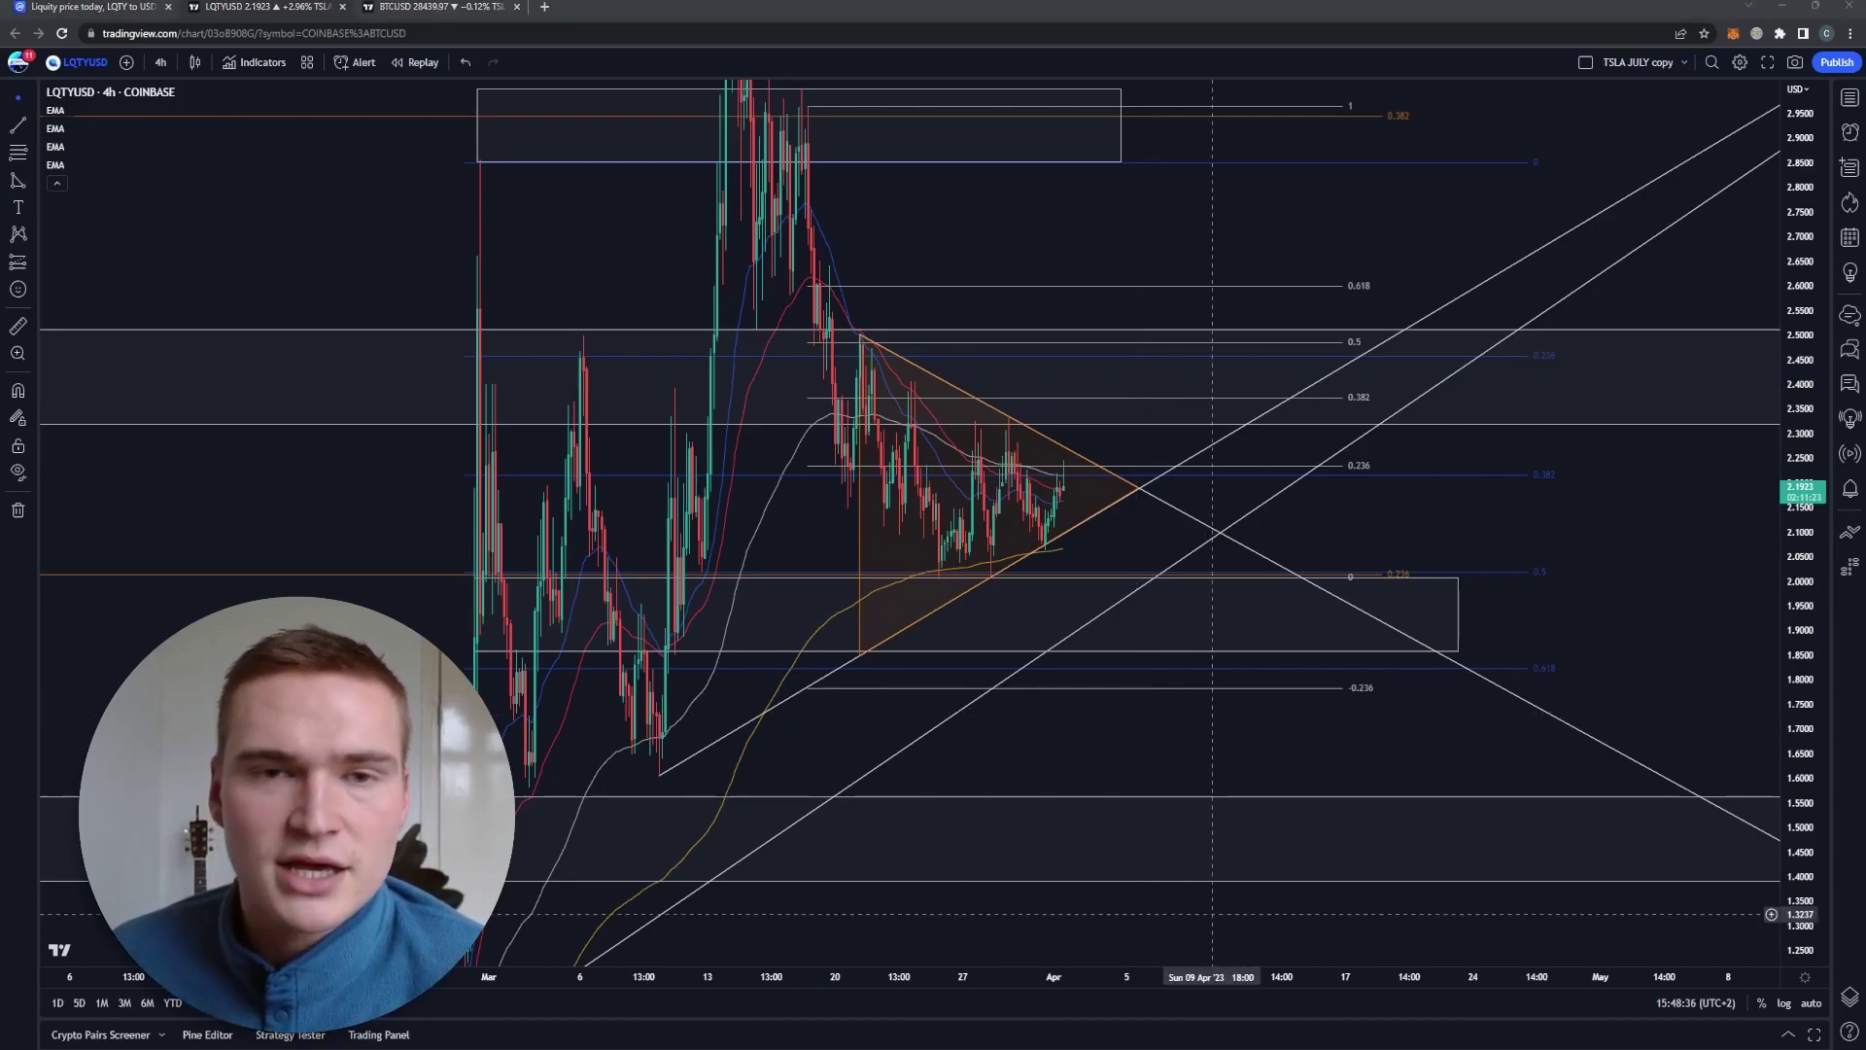
Delete the orange triangle covering the consolidation.
click(862, 549)
click(1155, 101)
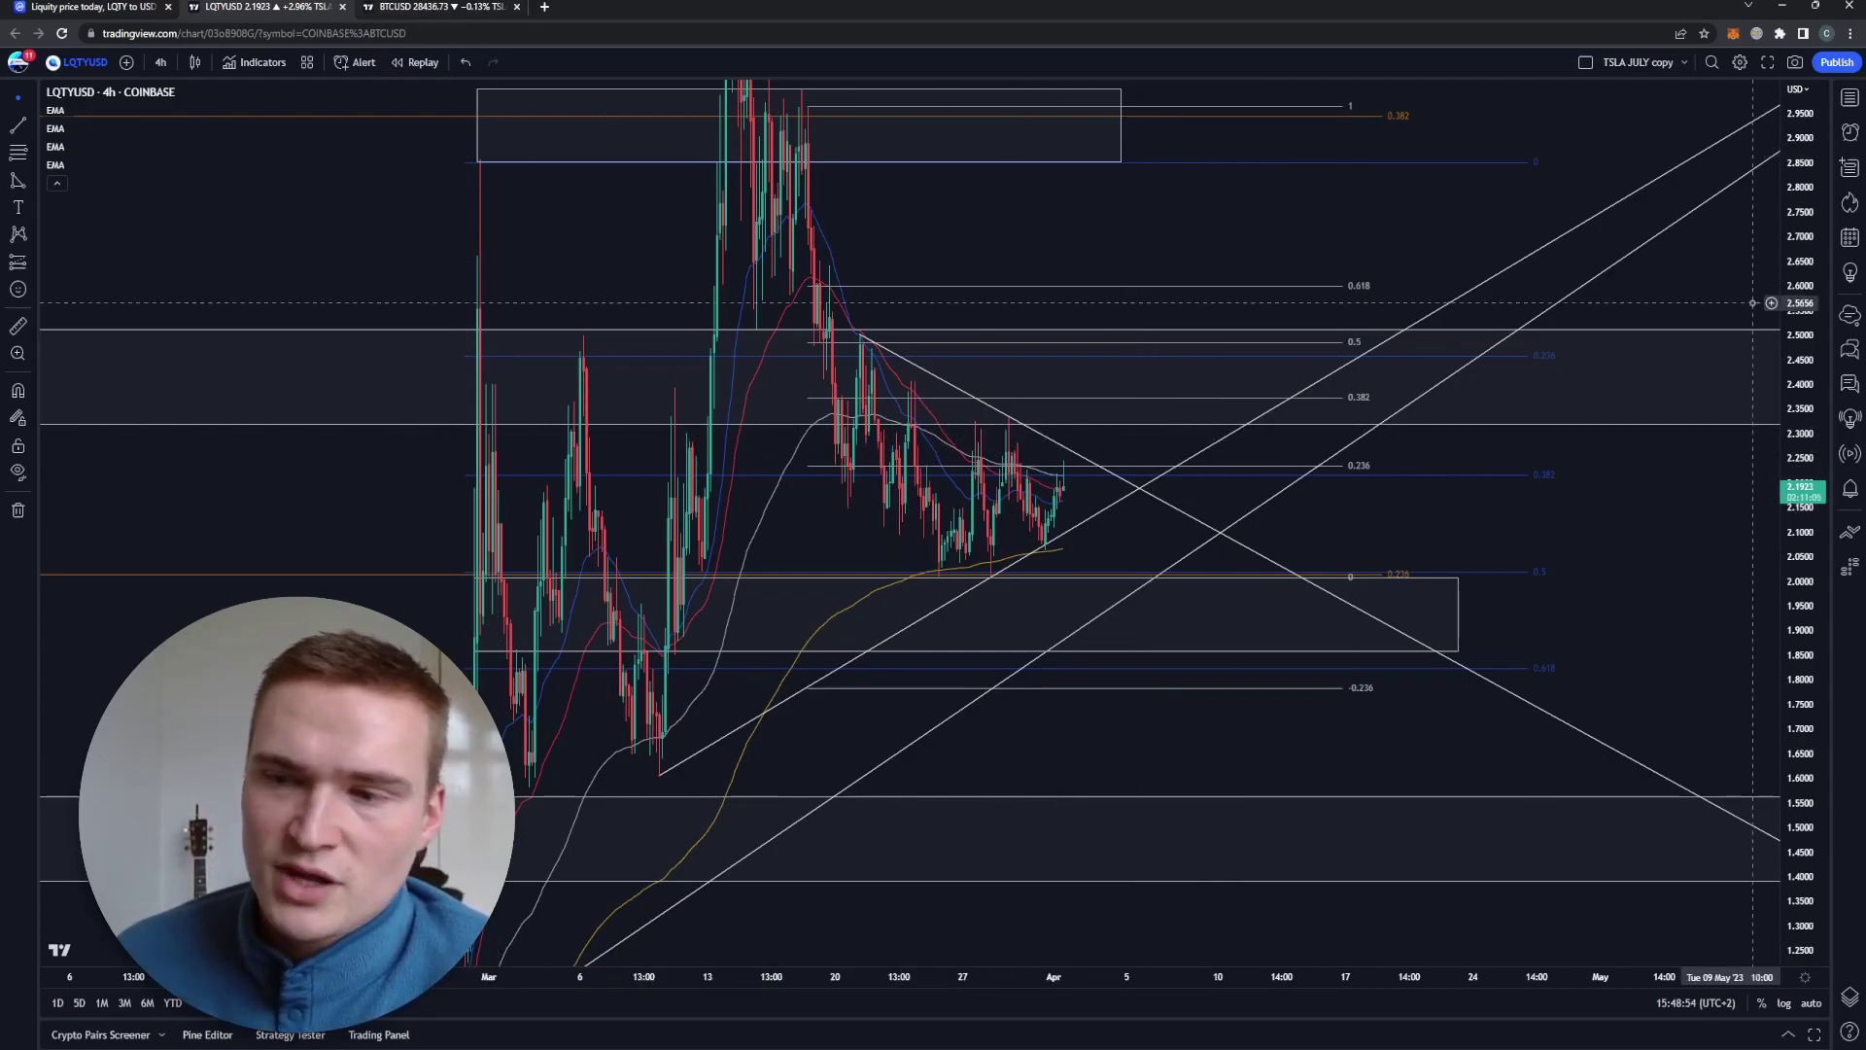
Compare the BTCUSD 4-hour chart with the LQTYUSD consolidation by alternating between the two charts.
drag(1800, 309, 1799, 413)
click(408, 8)
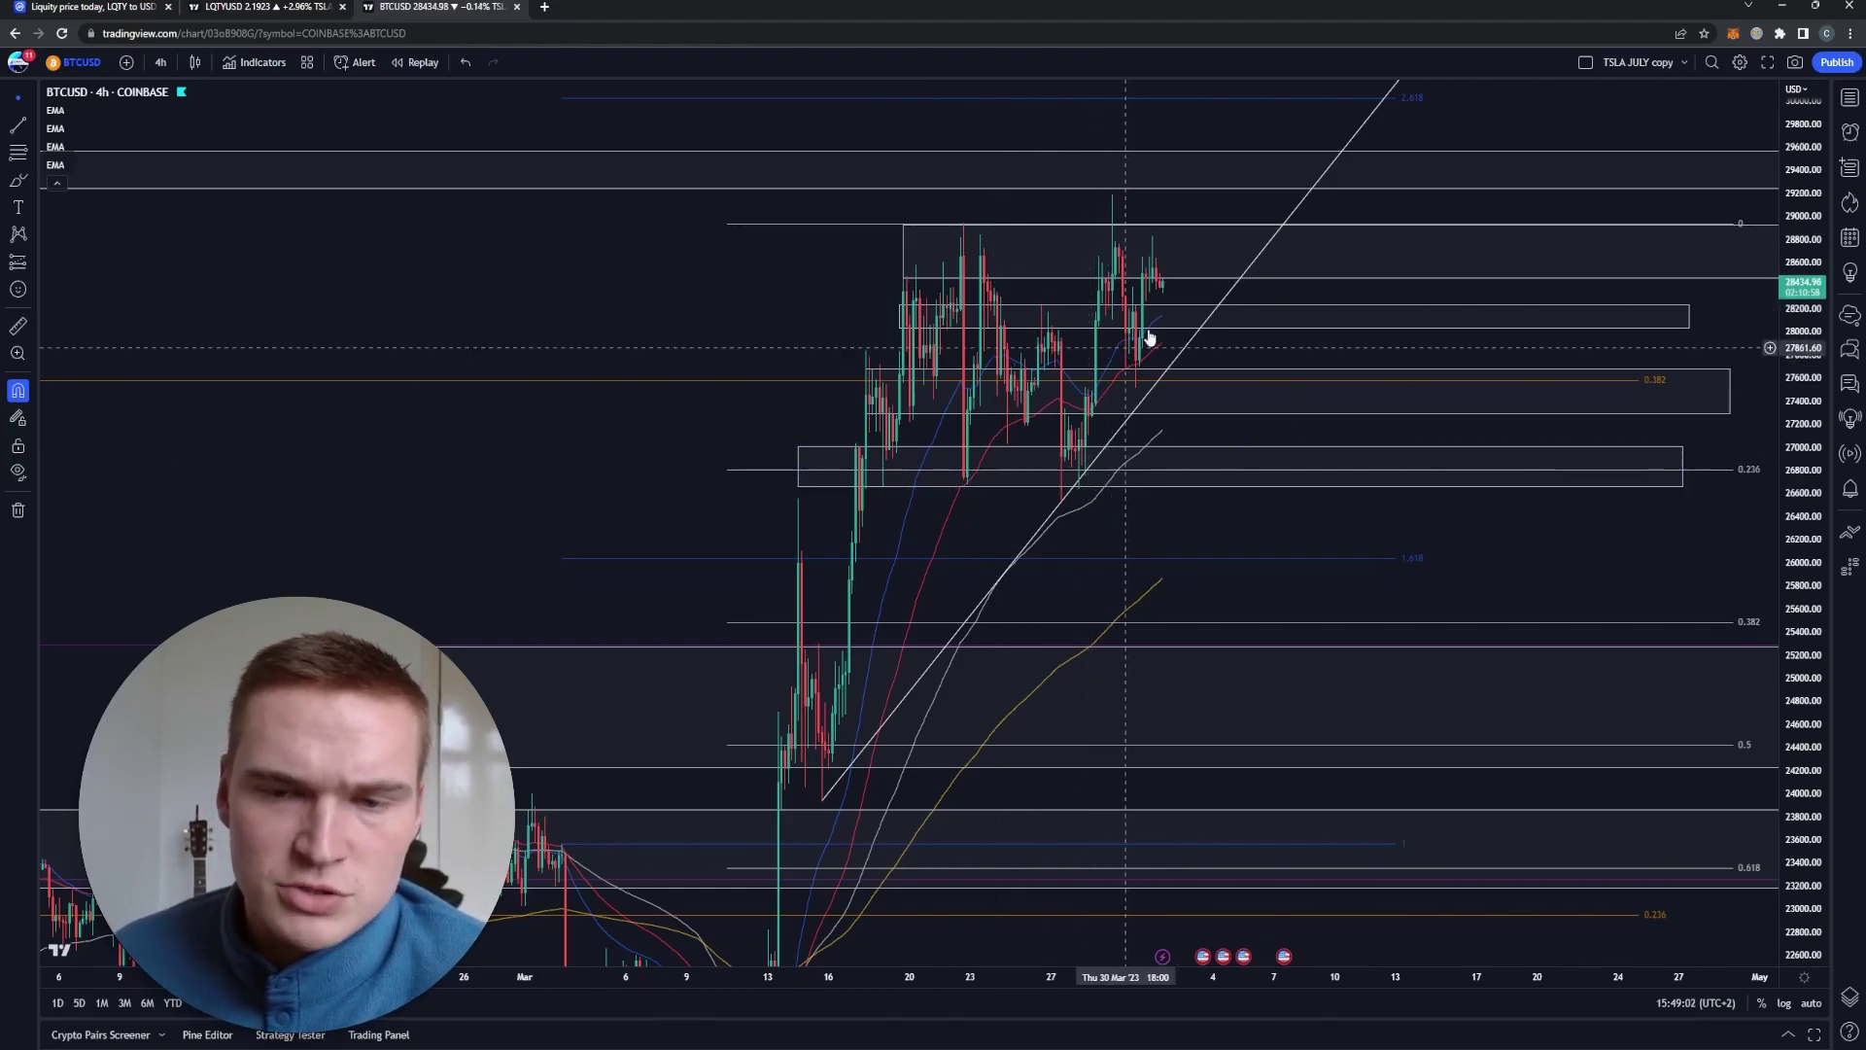
click(310, 8)
drag(1169, 541, 1095, 573)
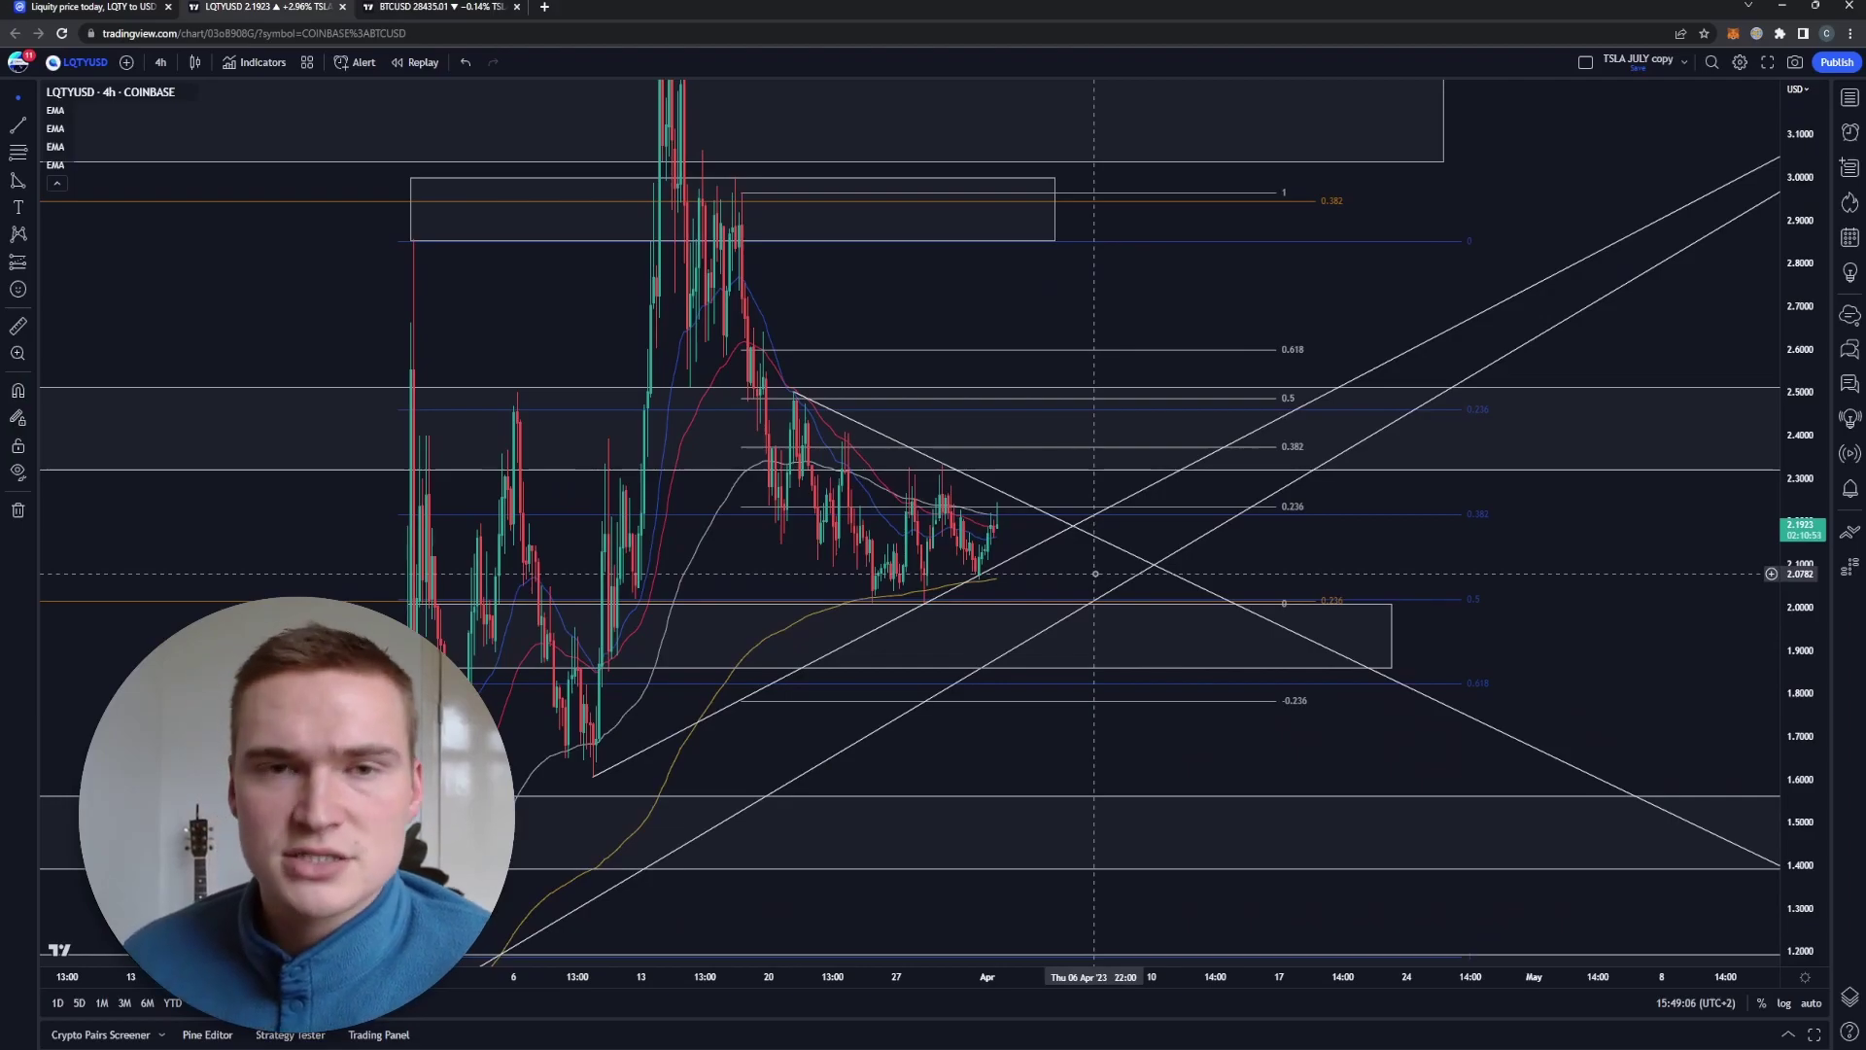
key(ctrl+Tab)
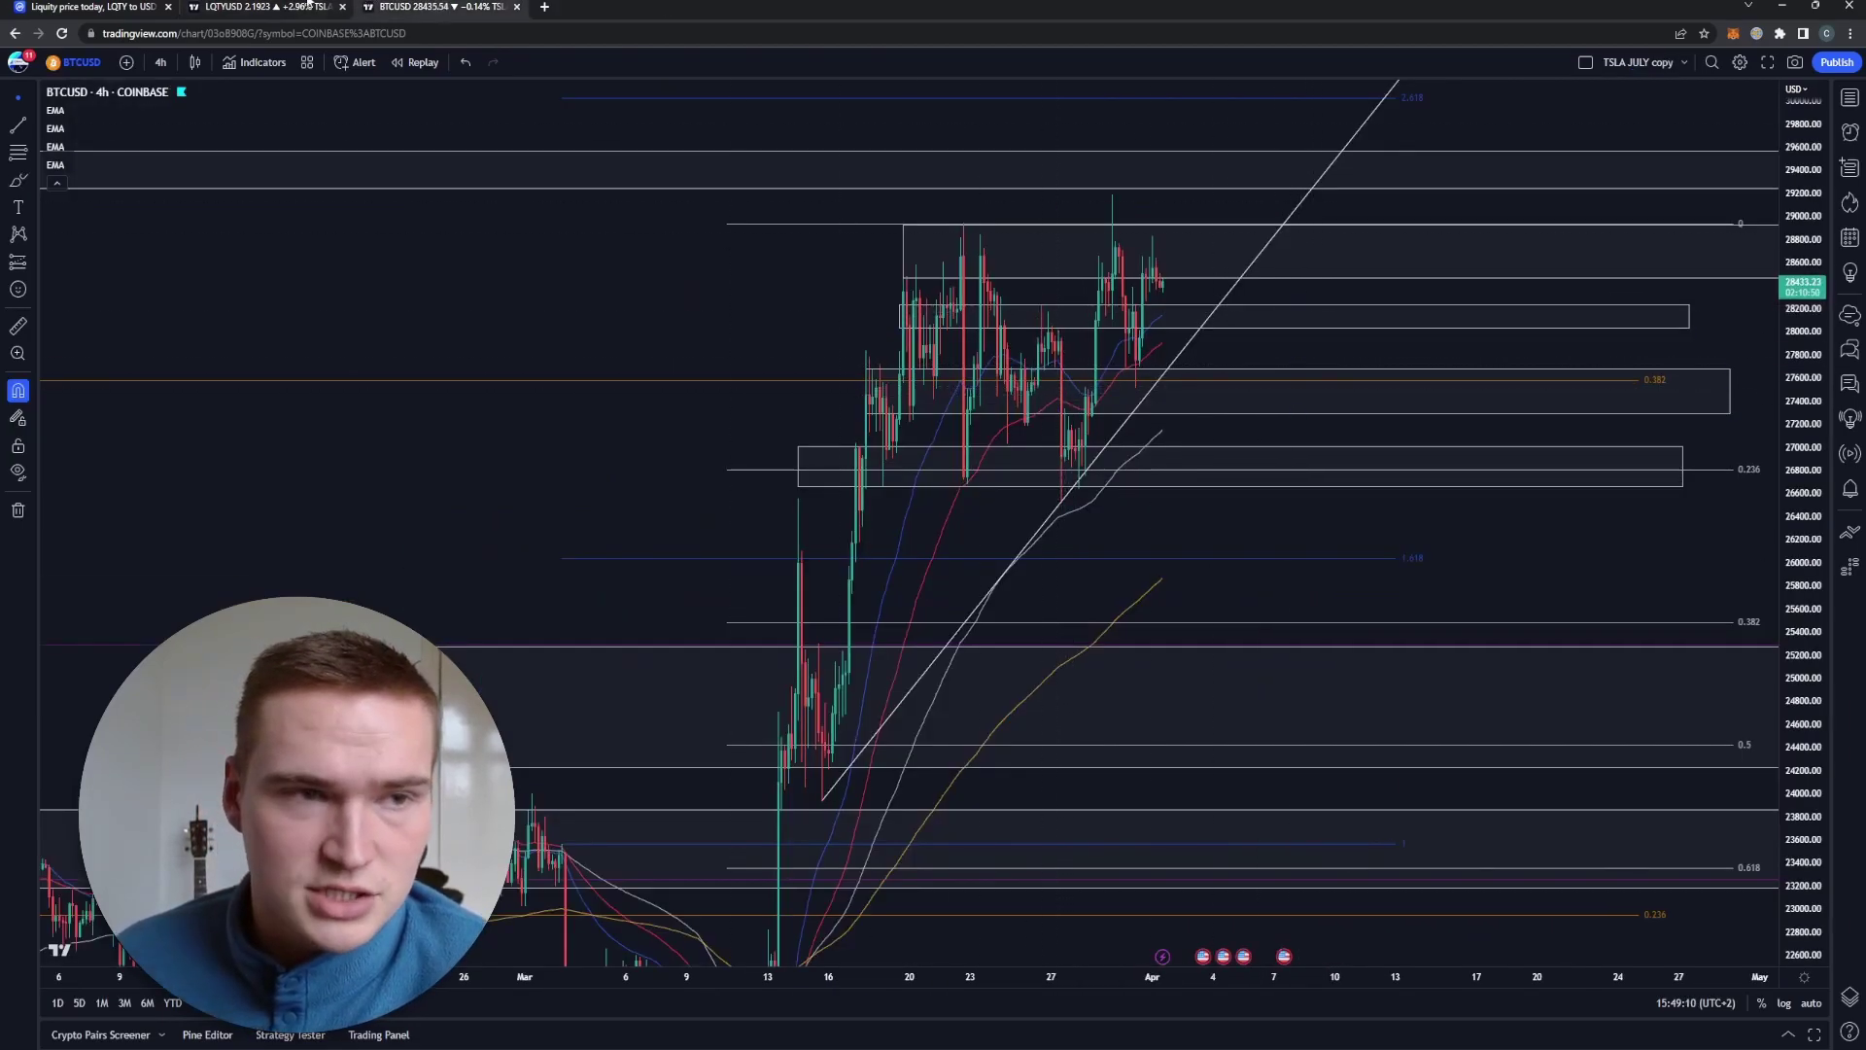
key(ctrl+shift+Tab)
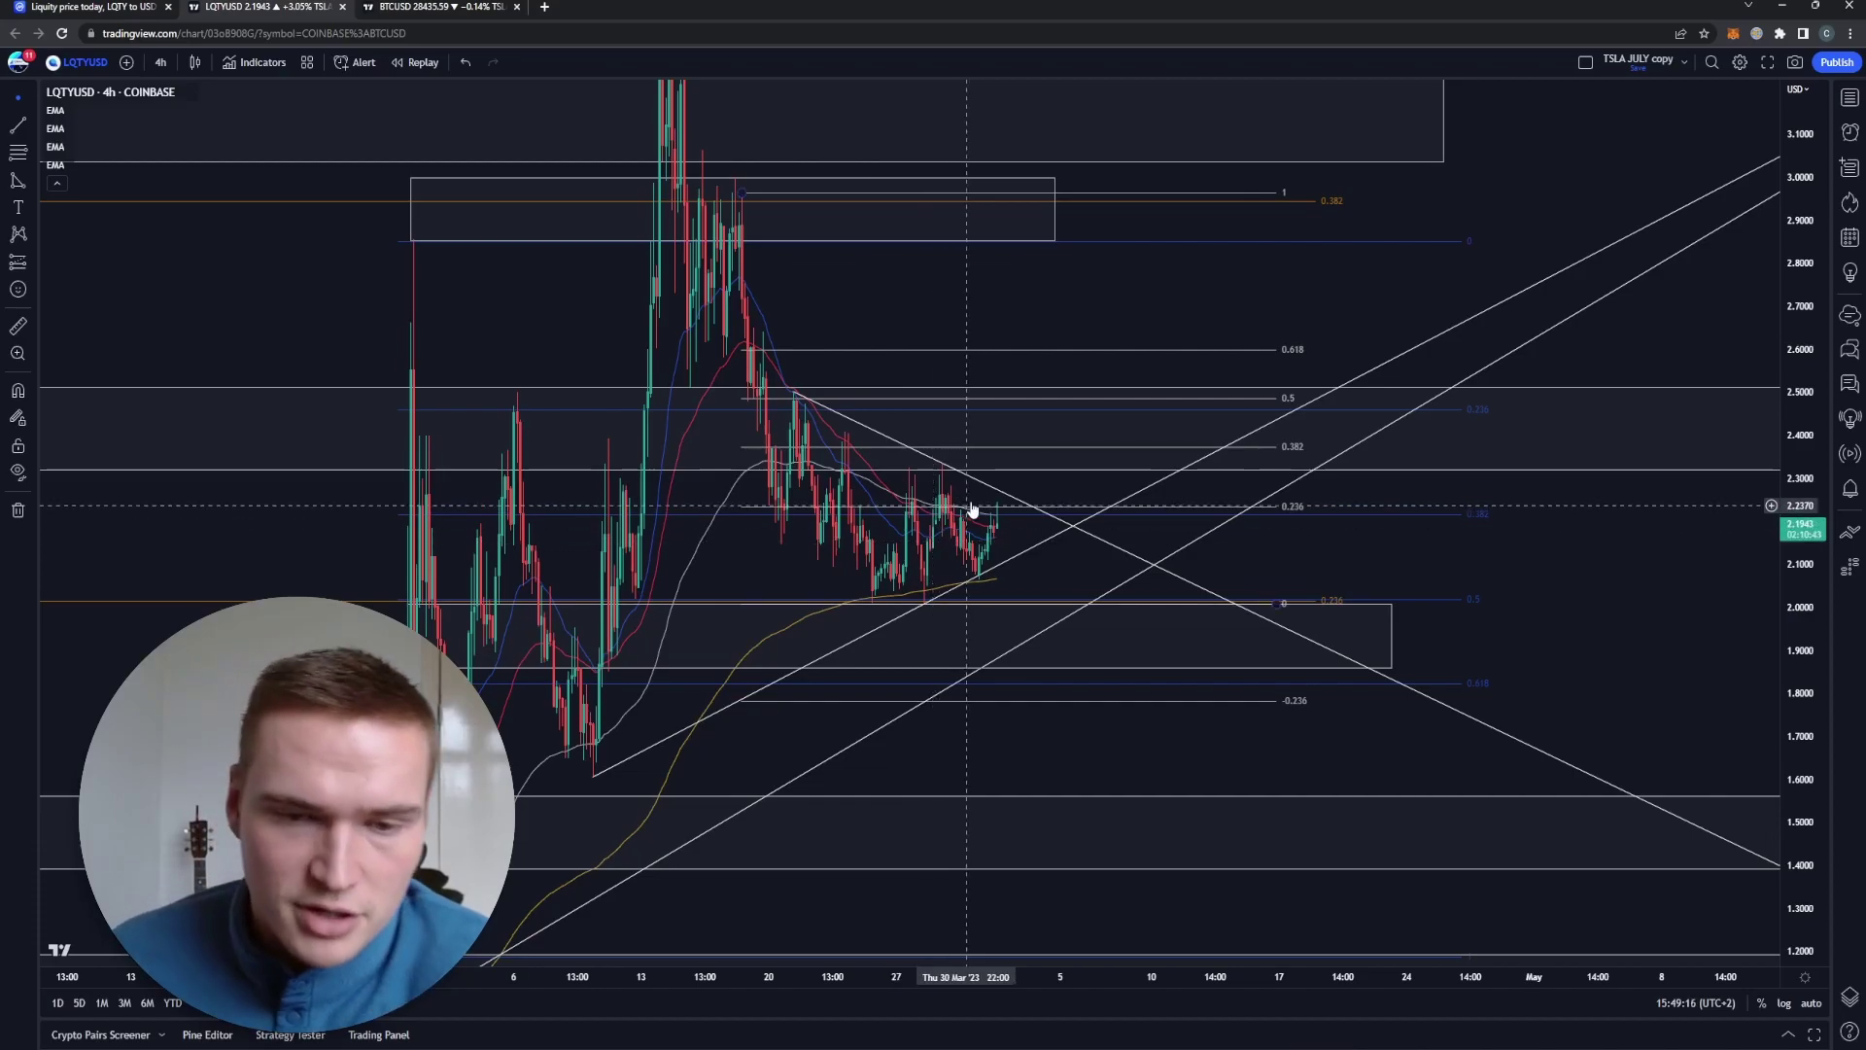
drag(1019, 530, 1010, 499)
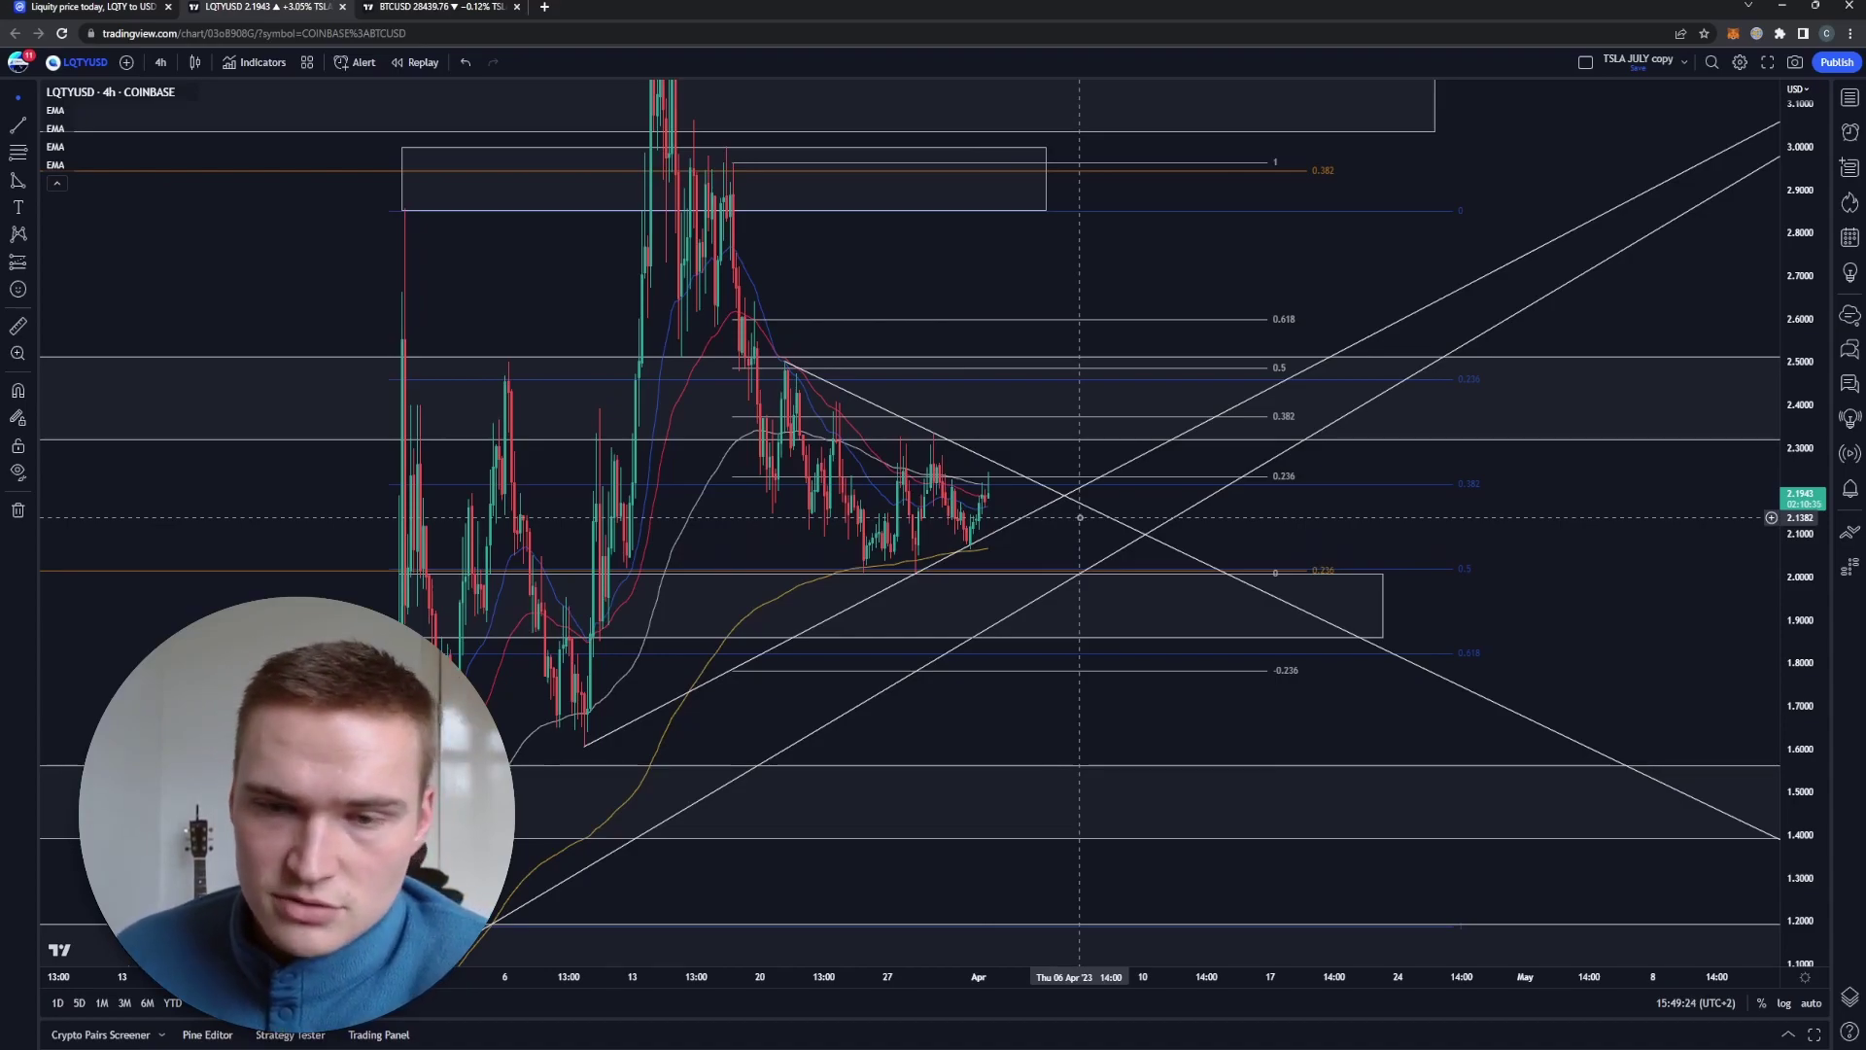
Draw a zigzag path from about 2.26 that bounces between the converging trendlines and breaks down to an arrowhead at about 1.91.
drag(1804, 300, 1799, 459)
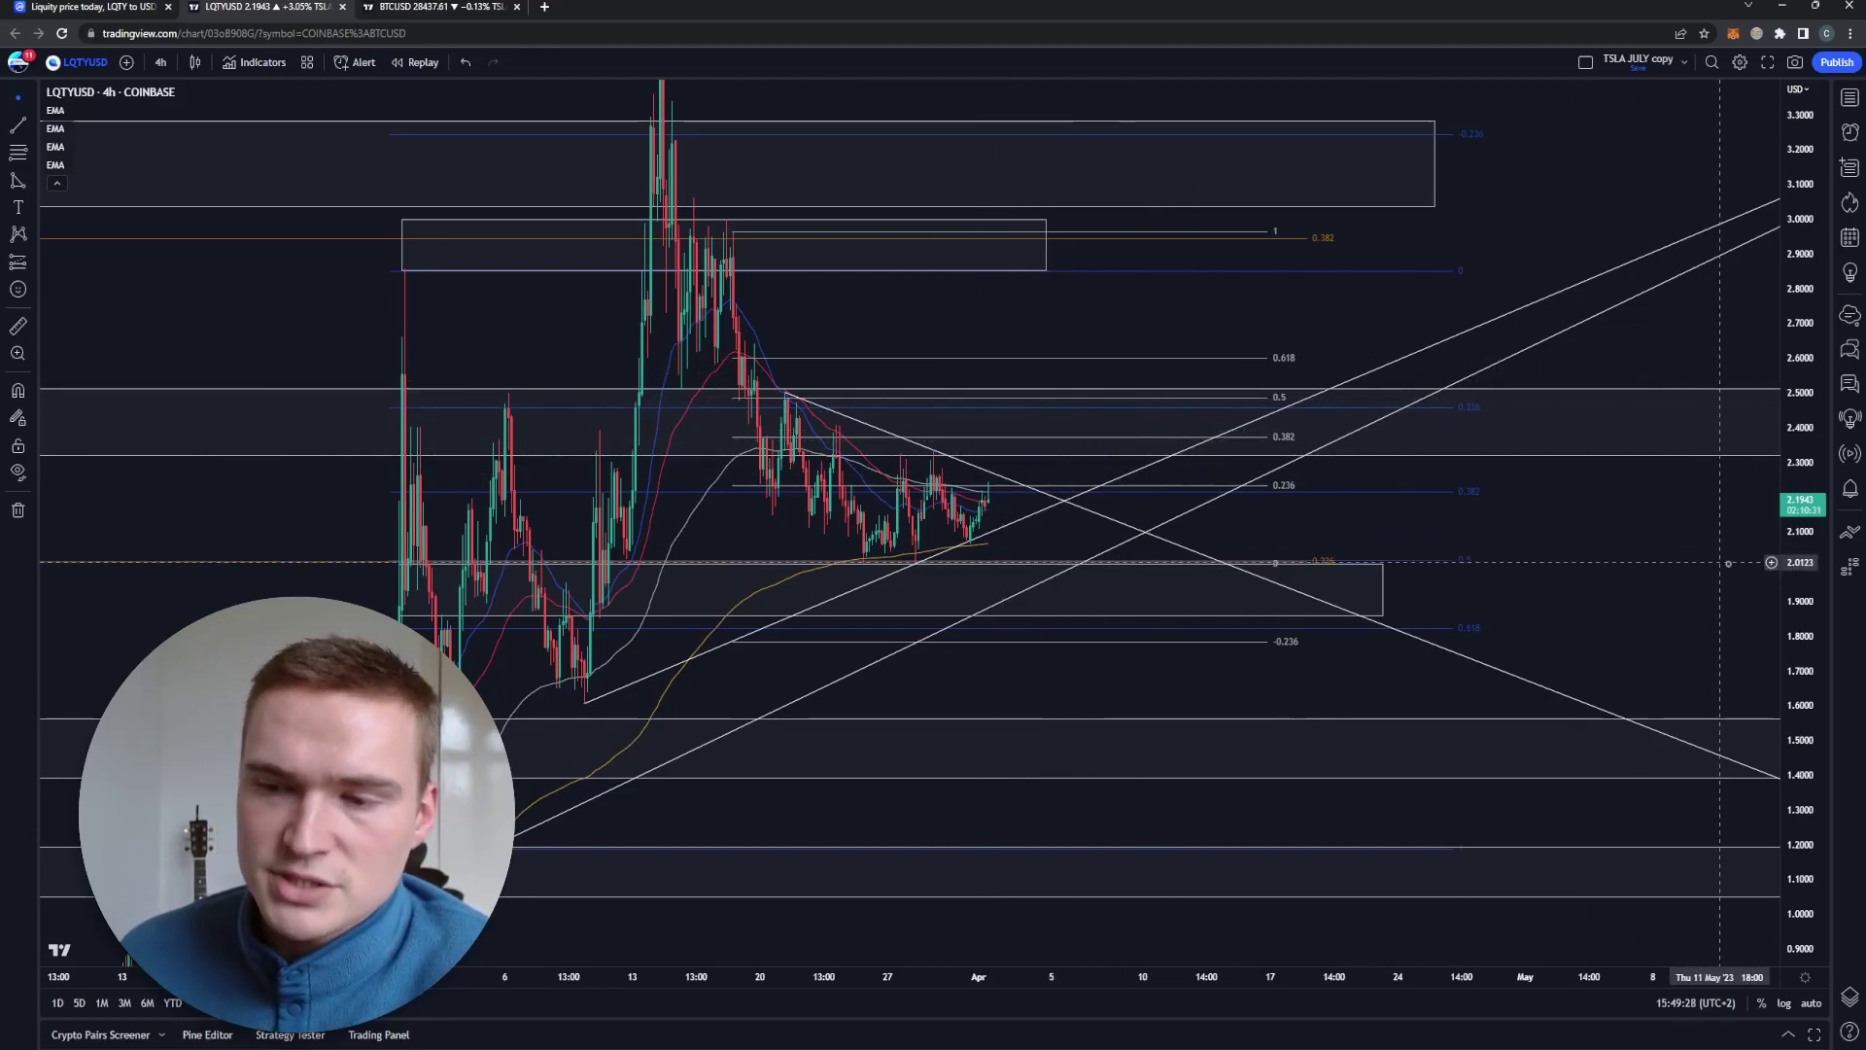
double_click(1797, 588)
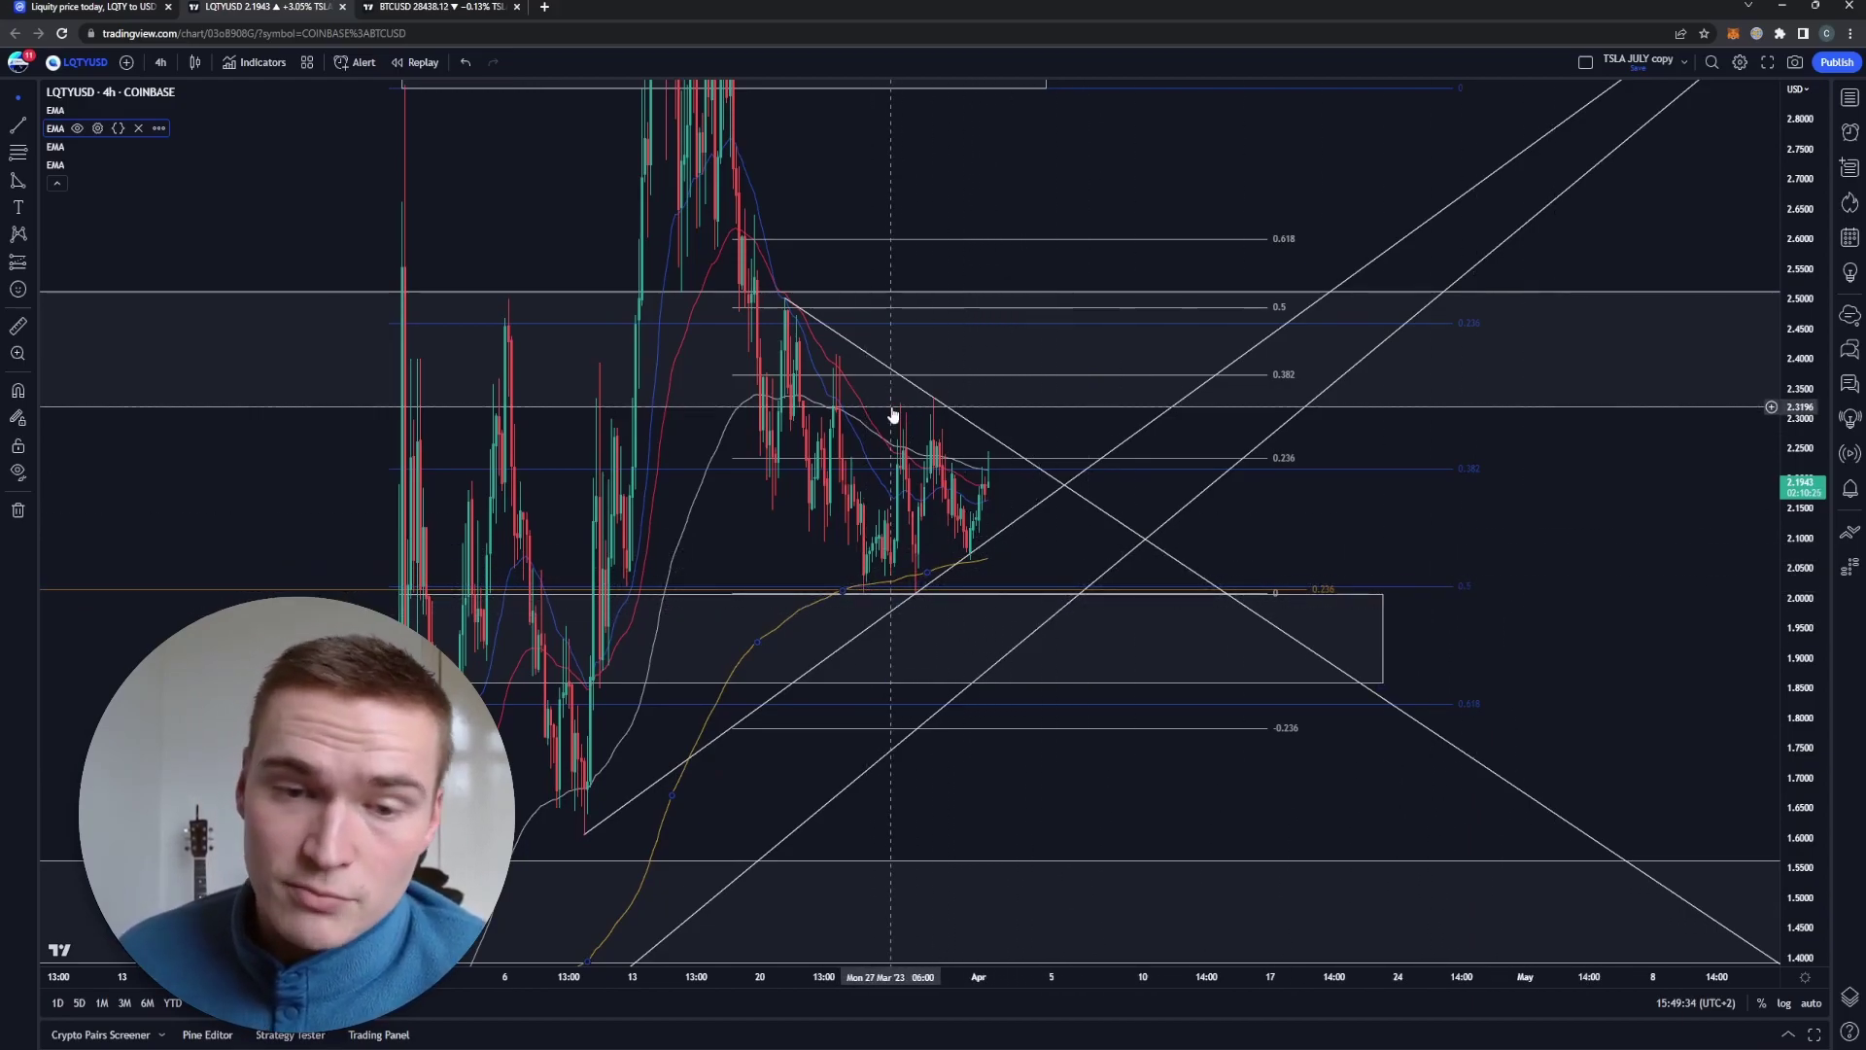
click(25, 190)
click(95, 344)
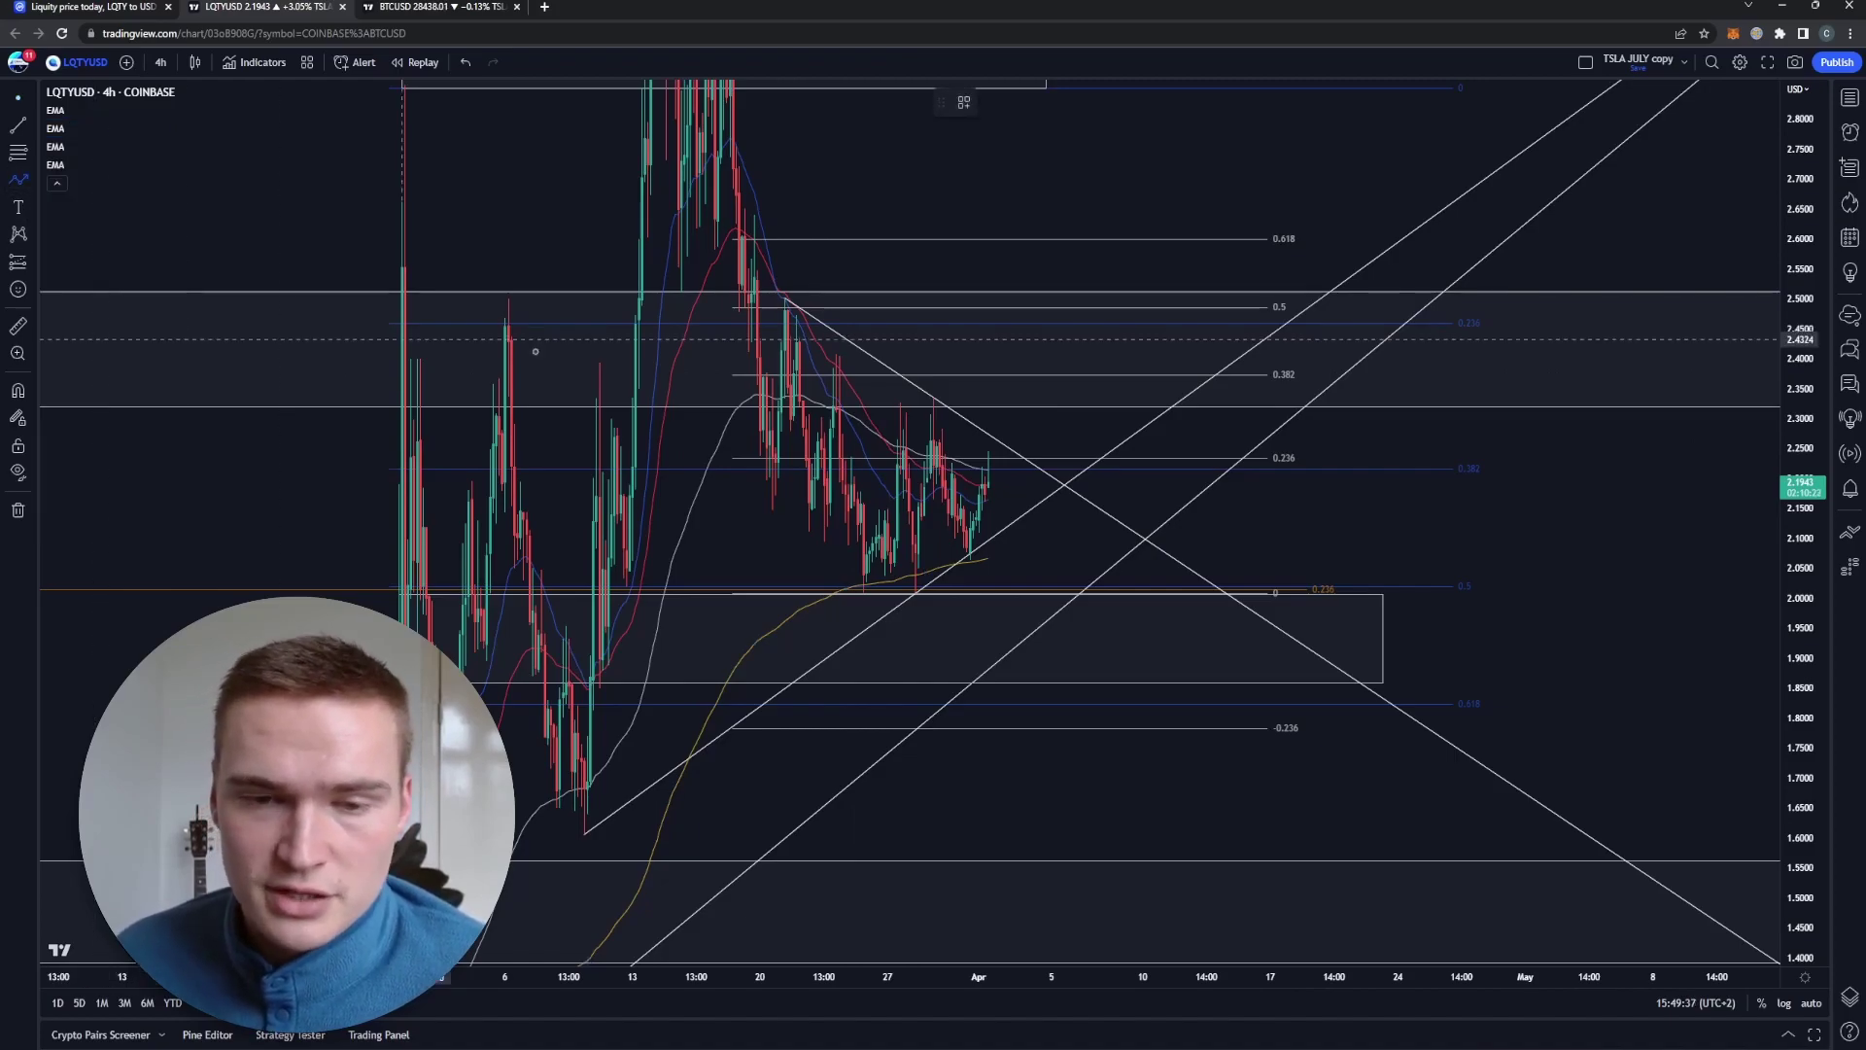
click(993, 440)
click(999, 543)
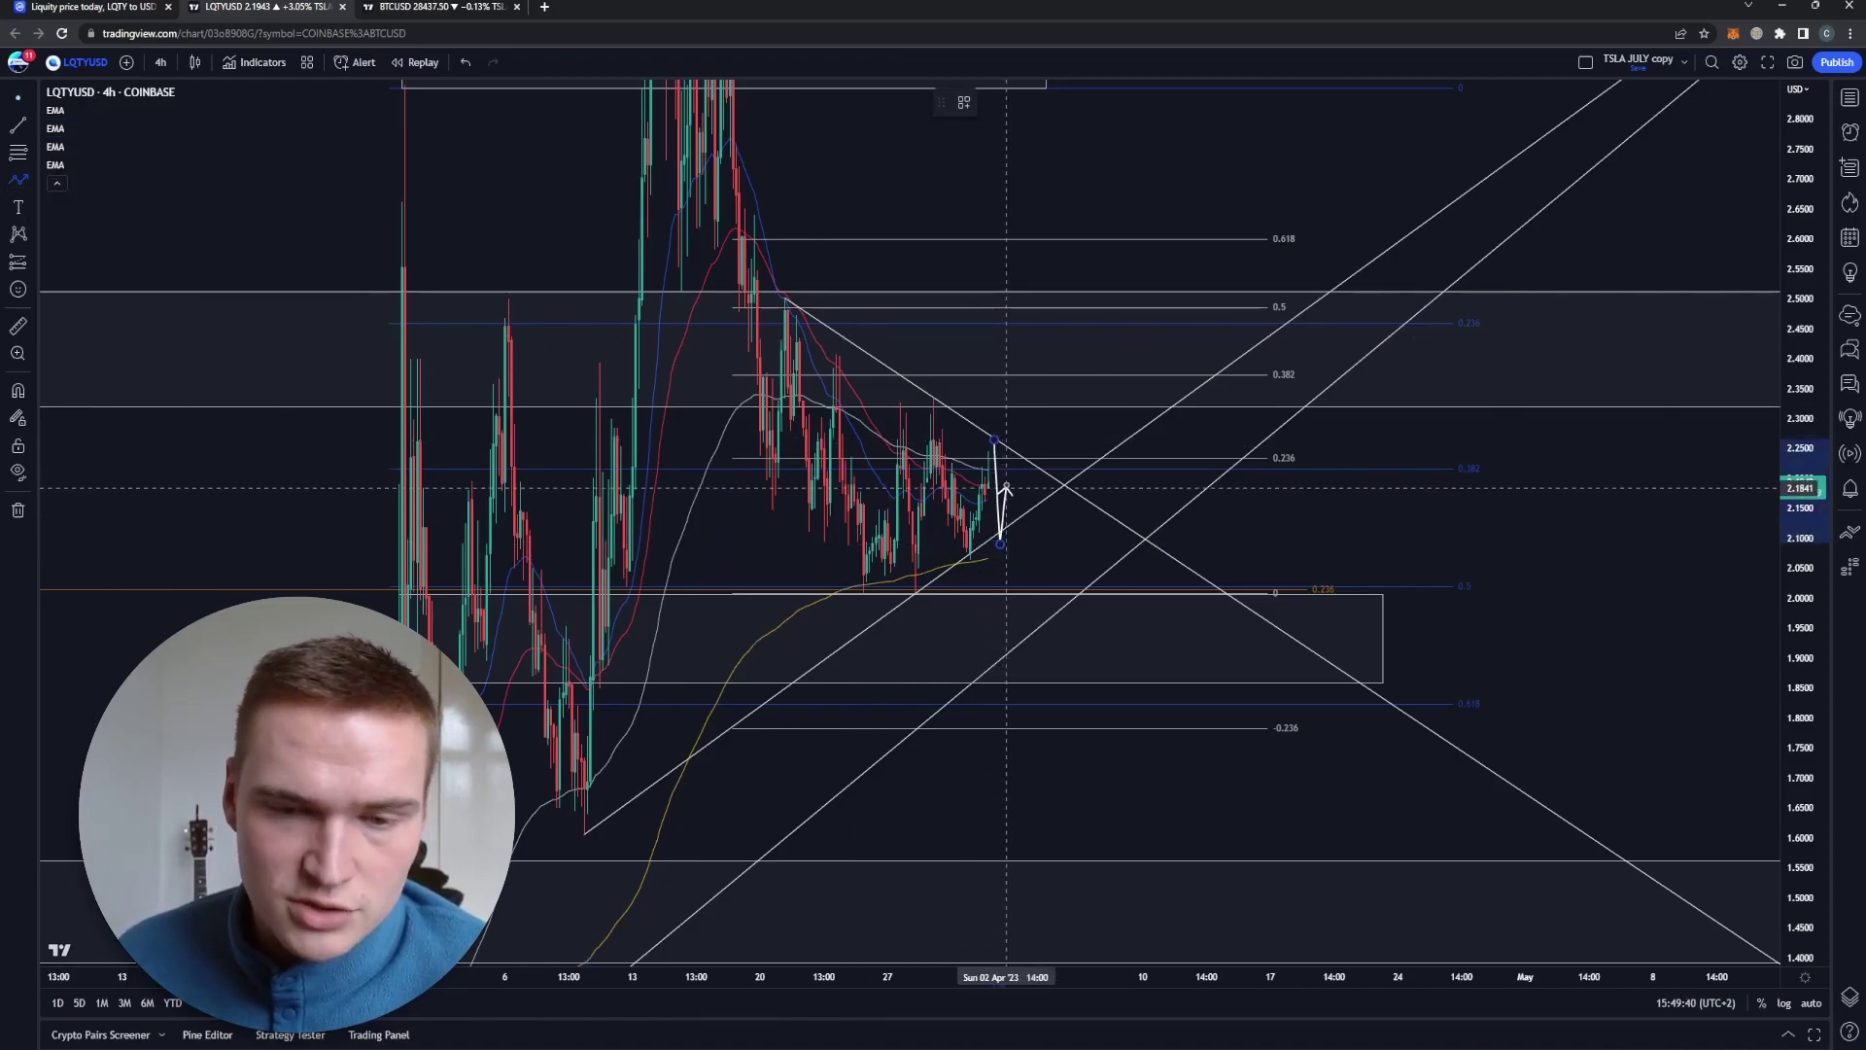
click(1007, 461)
click(1016, 550)
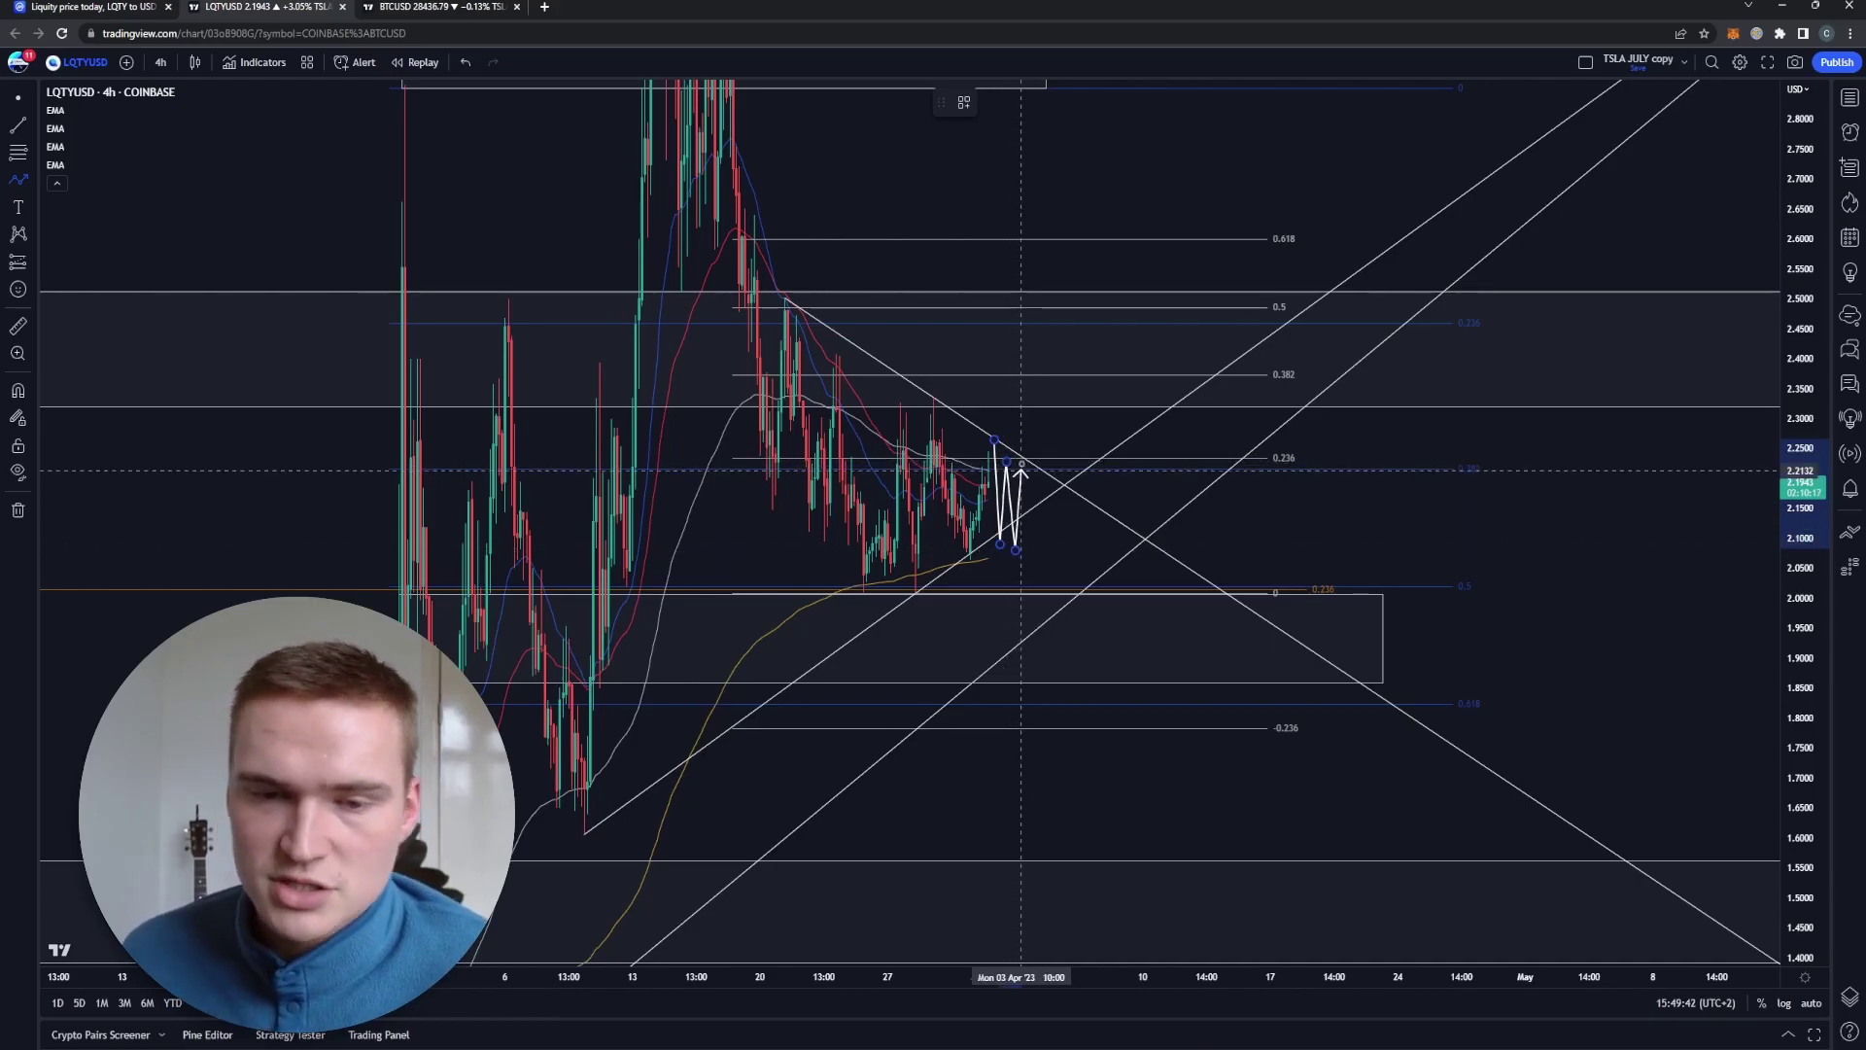
click(1021, 471)
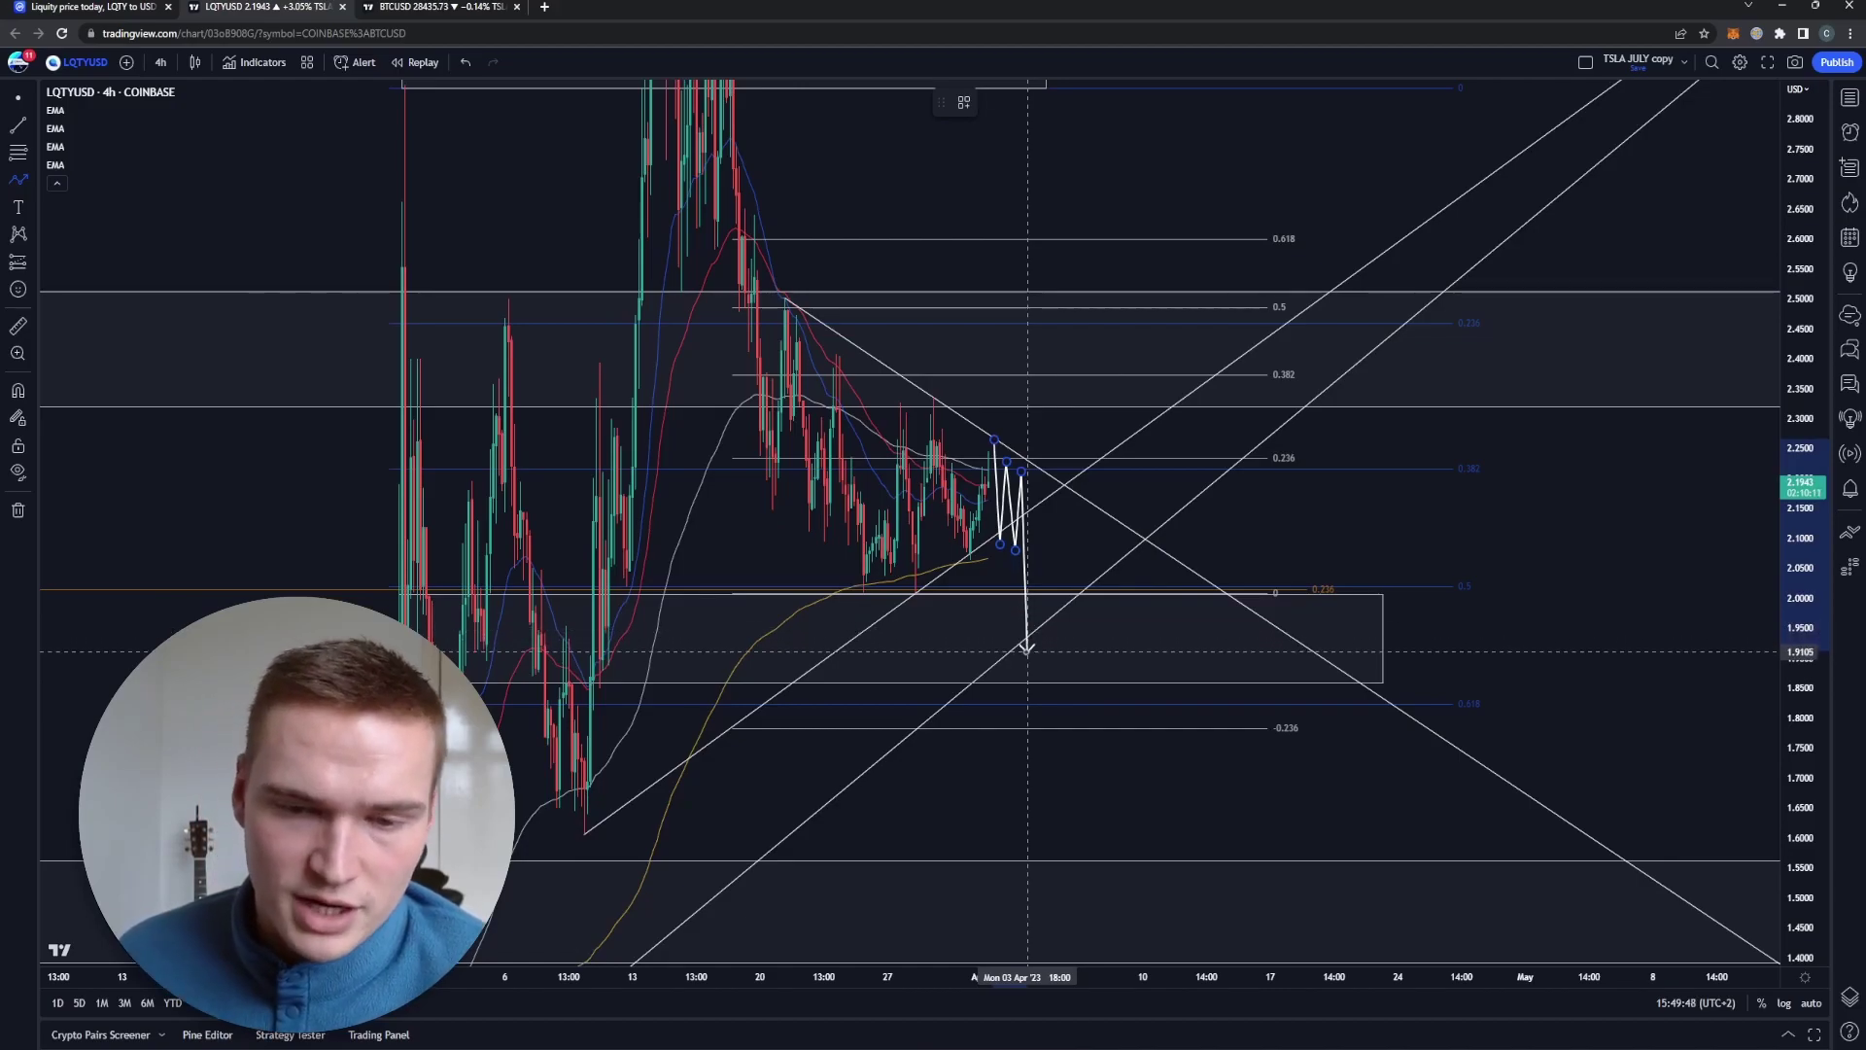
double_click(1028, 651)
drag(1079, 548, 1117, 533)
mouse_move(1796, 500)
mouse_down()
mouse_move(1788, 636)
mouse_move(1798, 486)
mouse_up()
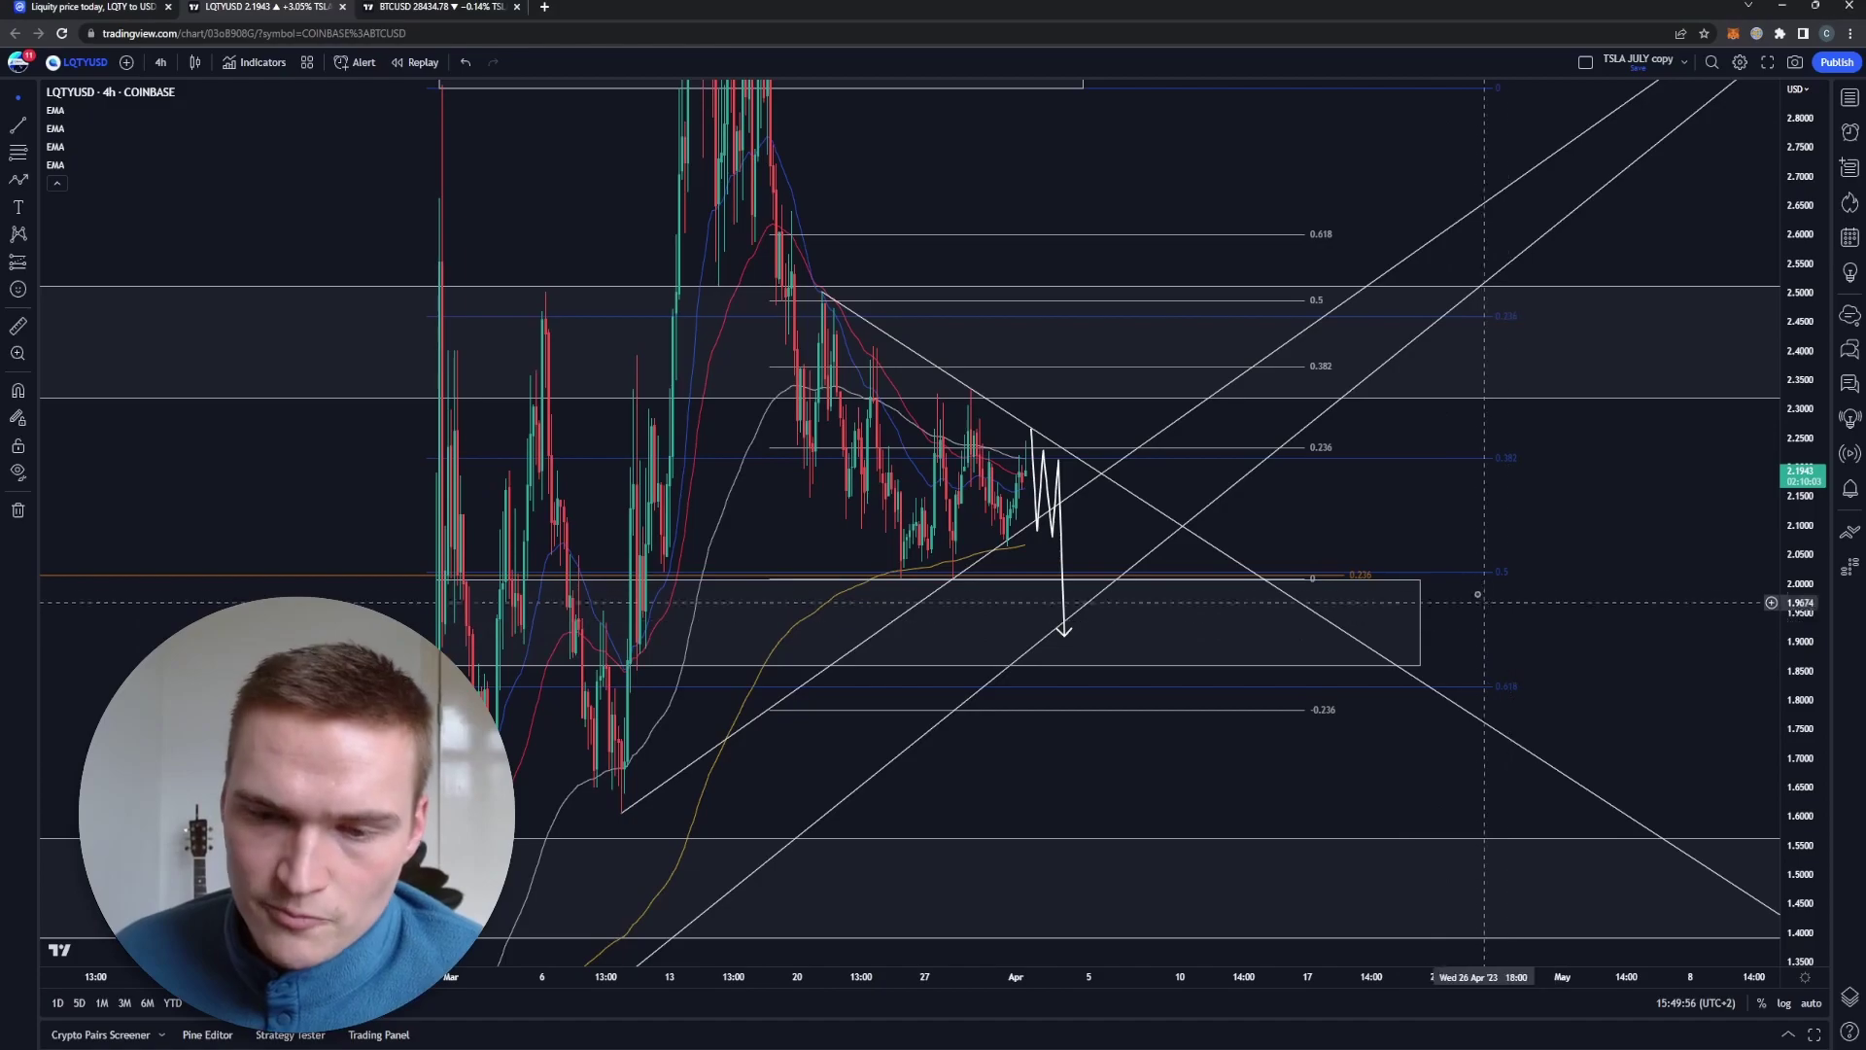
drag(1388, 517, 1315, 501)
drag(1062, 554, 1050, 595)
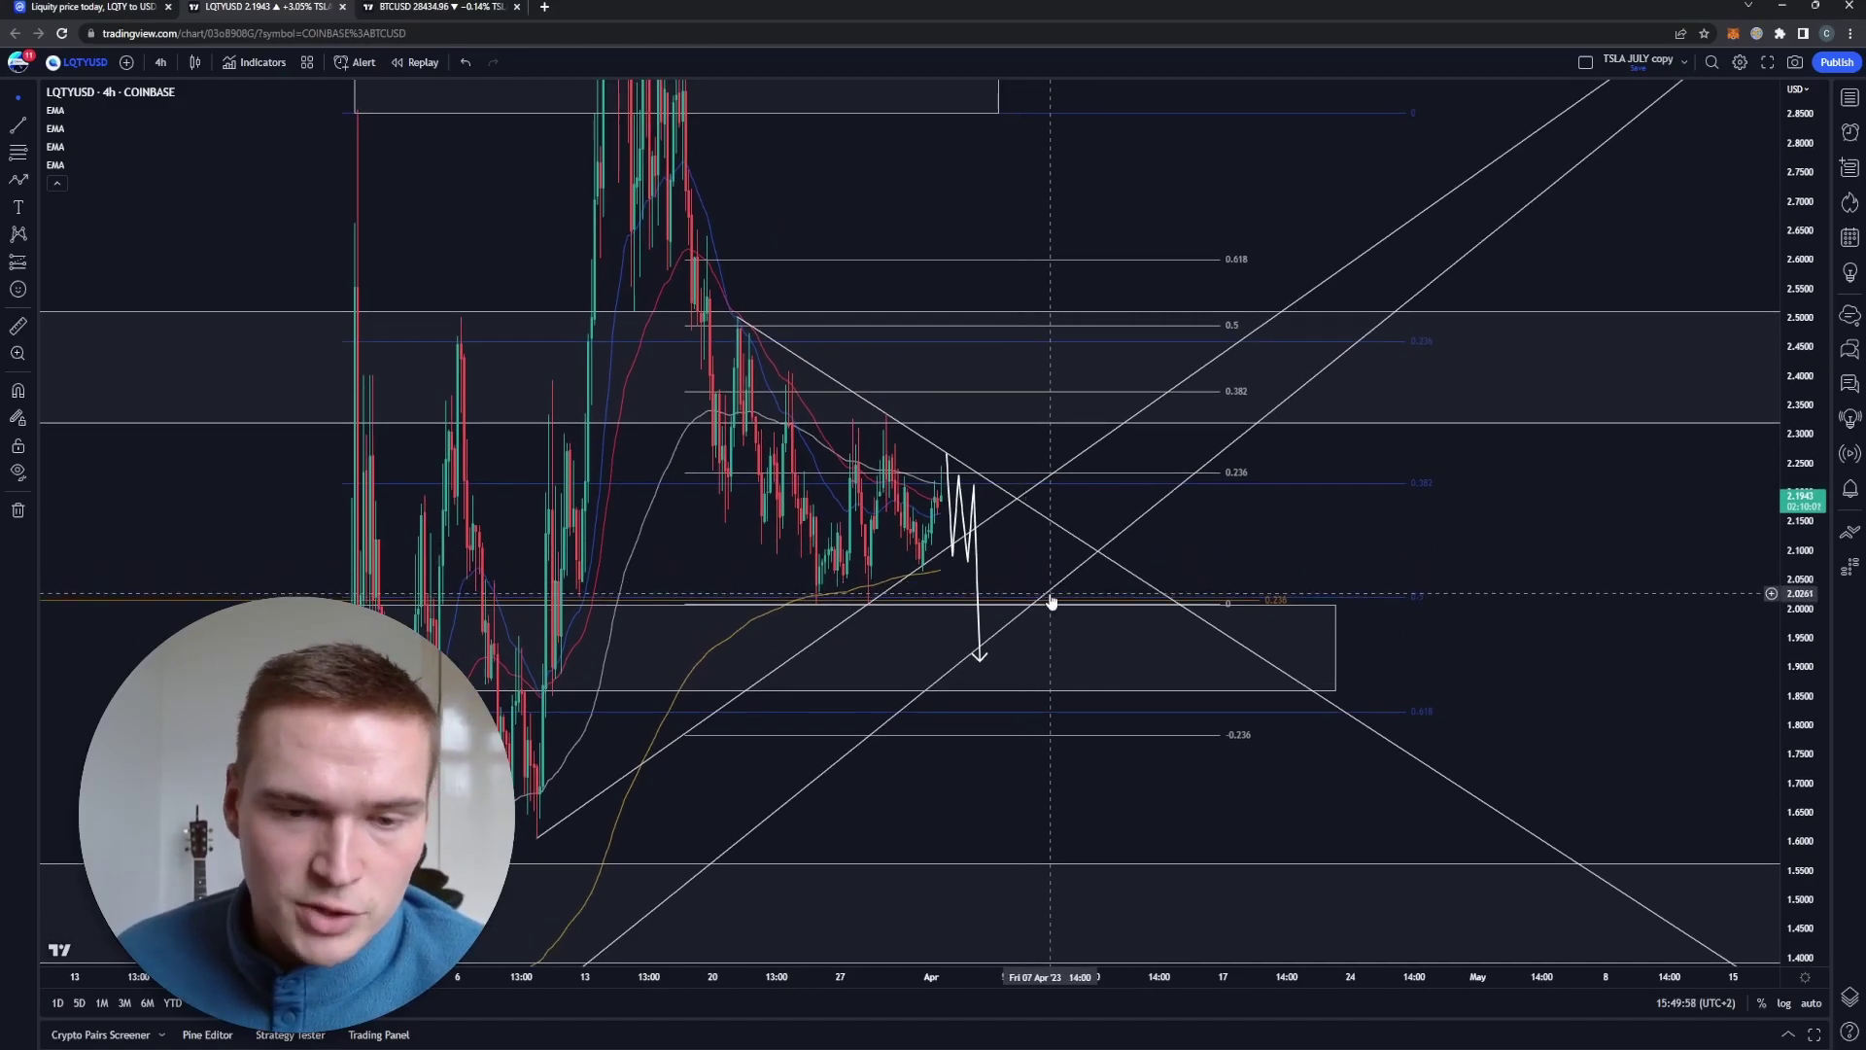
click(993, 692)
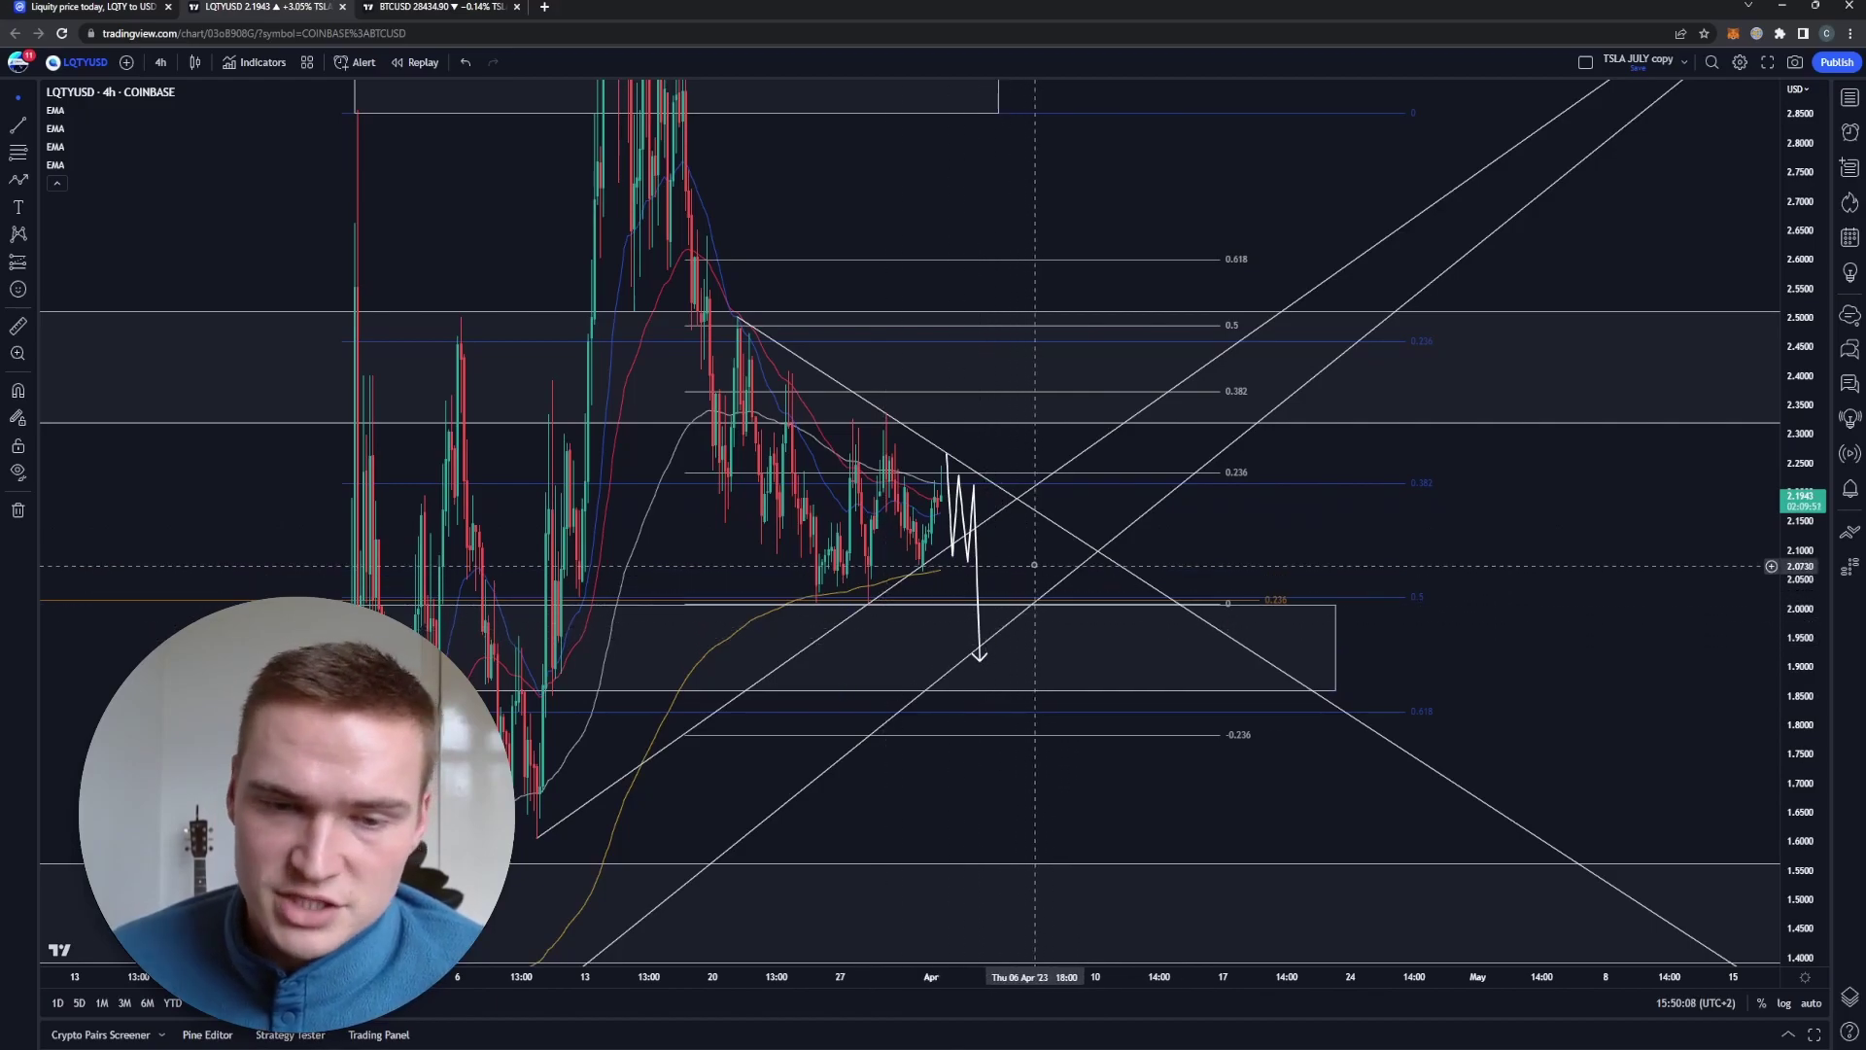
drag(1037, 563, 1091, 627)
View Liquity's one-month price chart on CoinMarketCap and return to the LQTYUSD chart in TradingView.
key(ctrl+1)
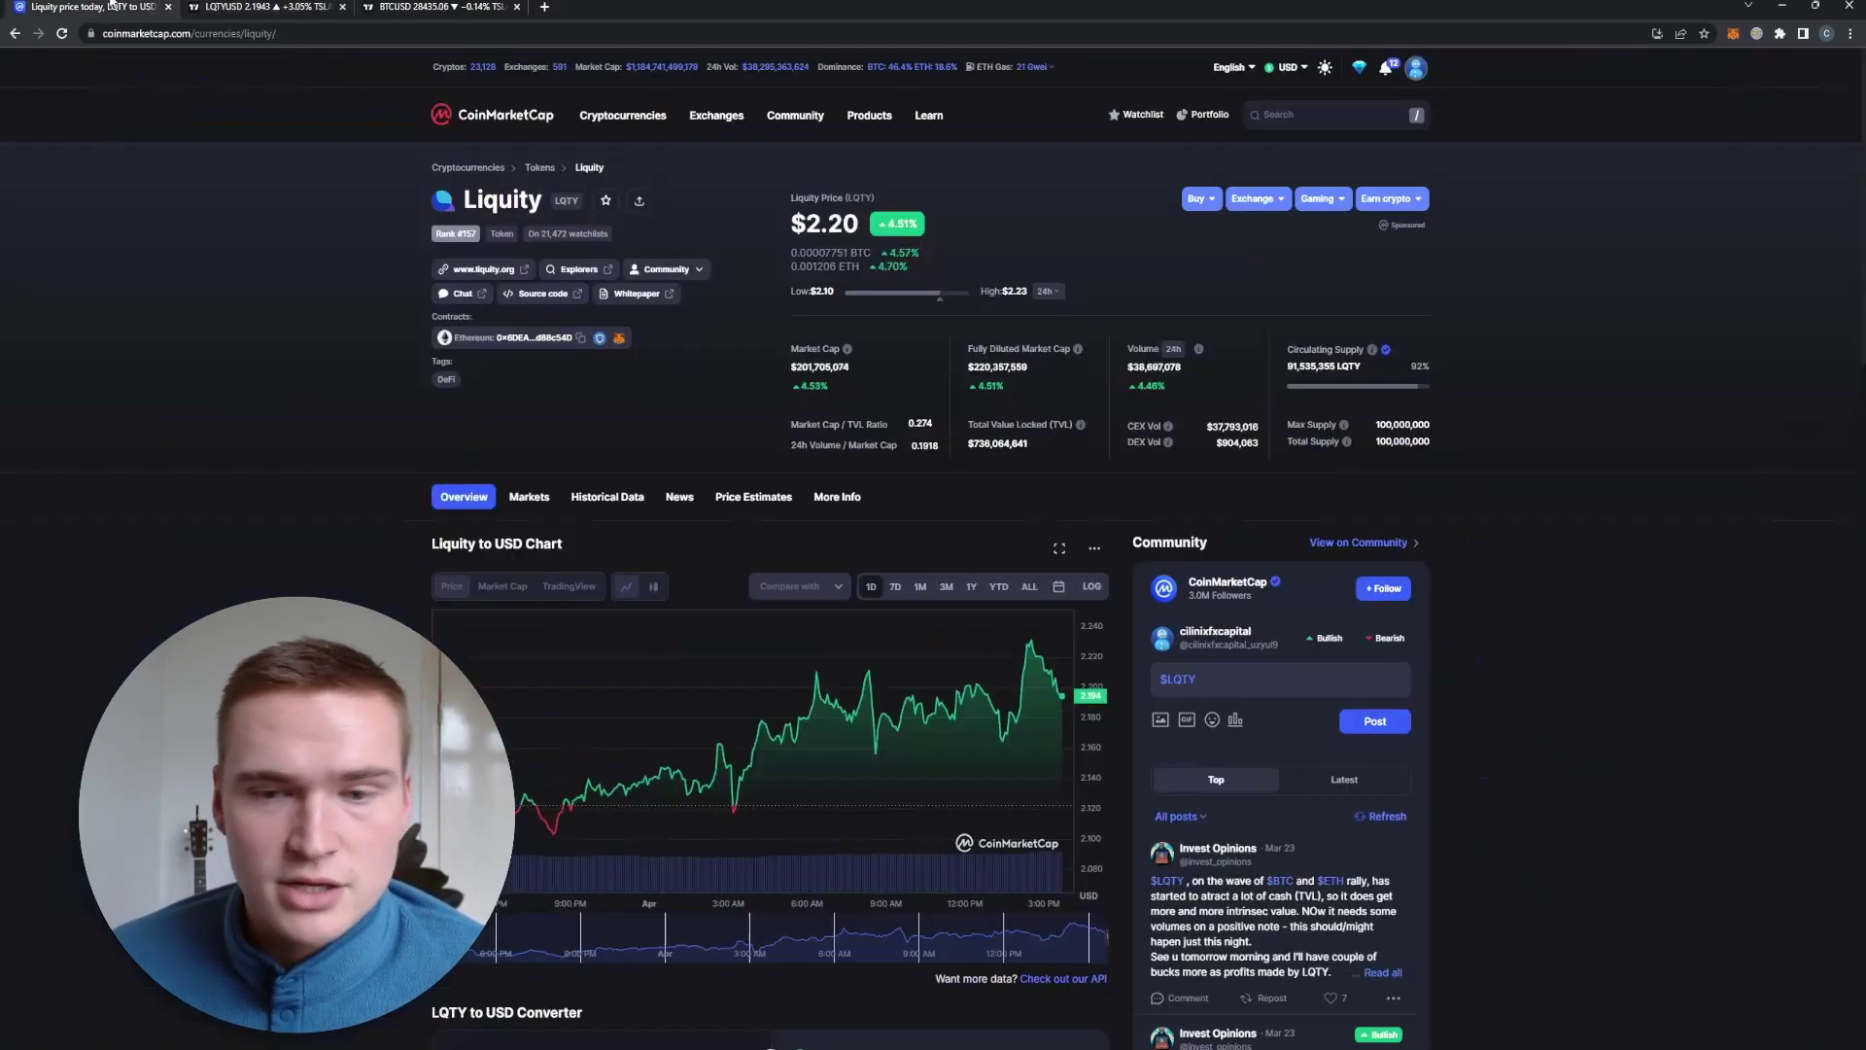
click(920, 586)
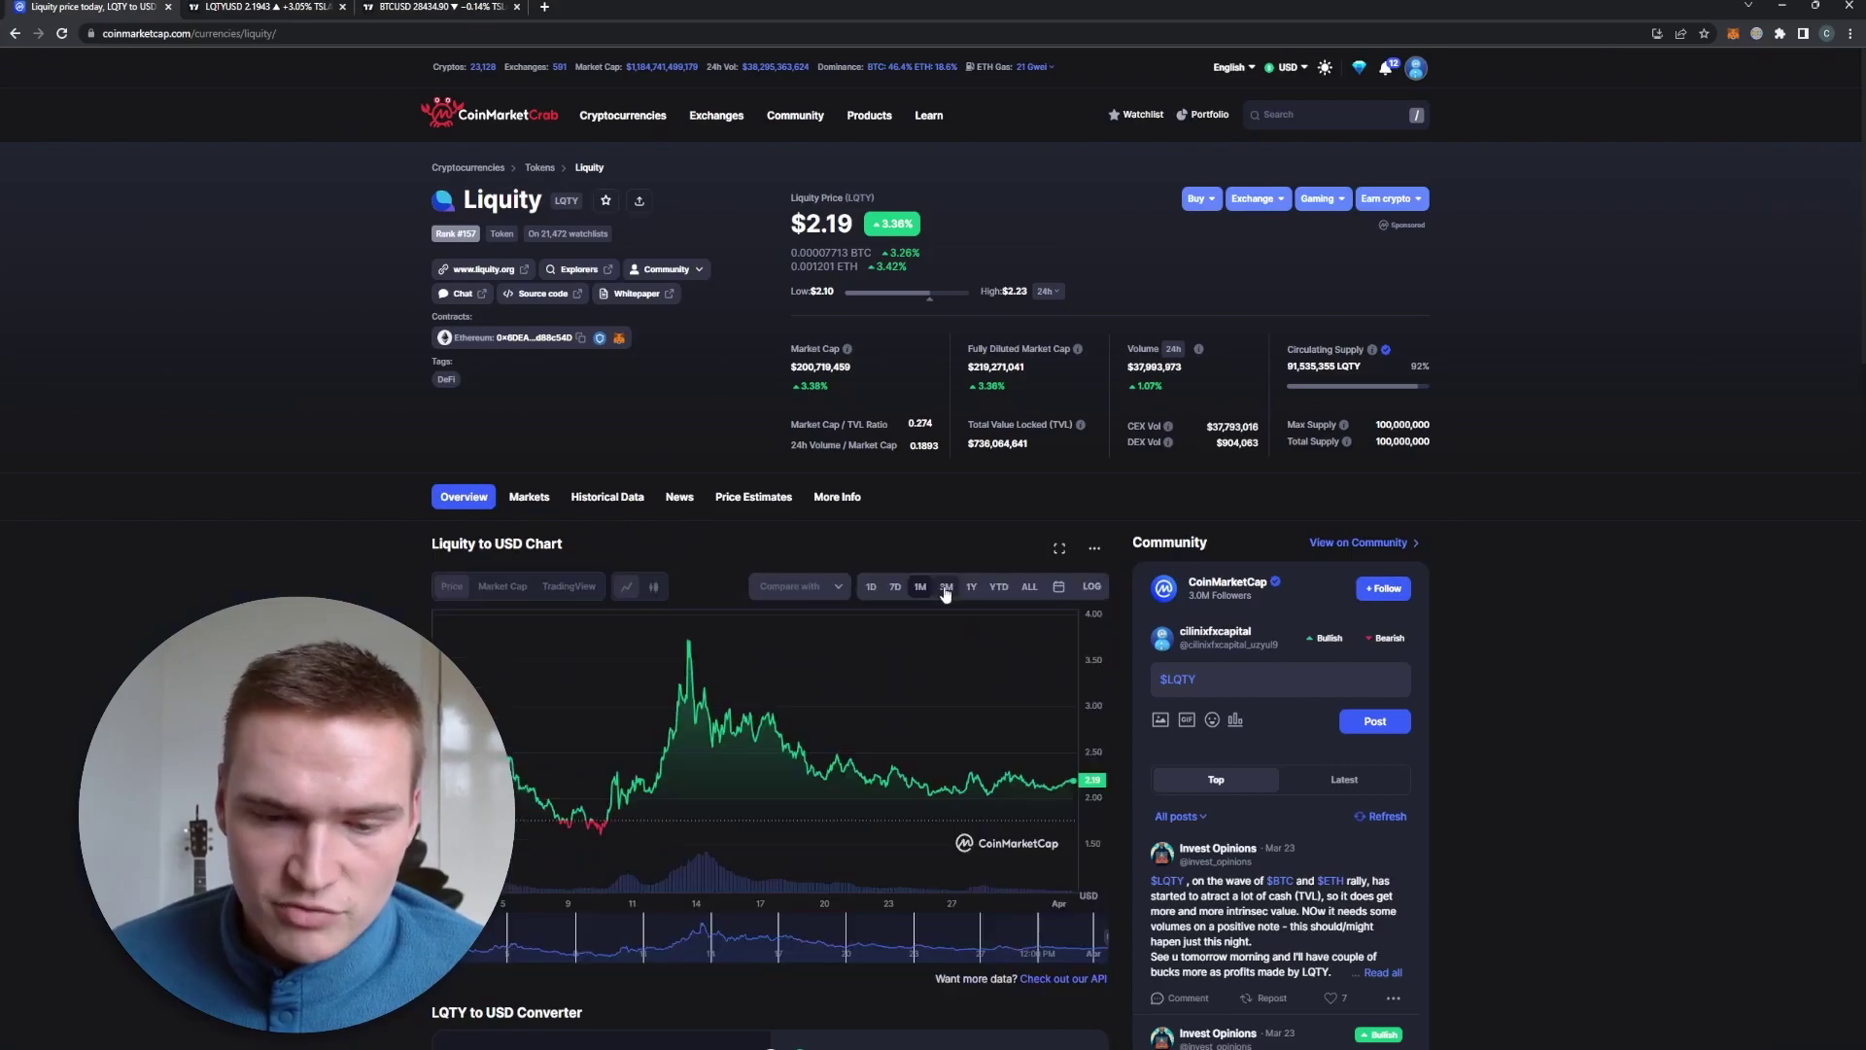
key(ctrl+2)
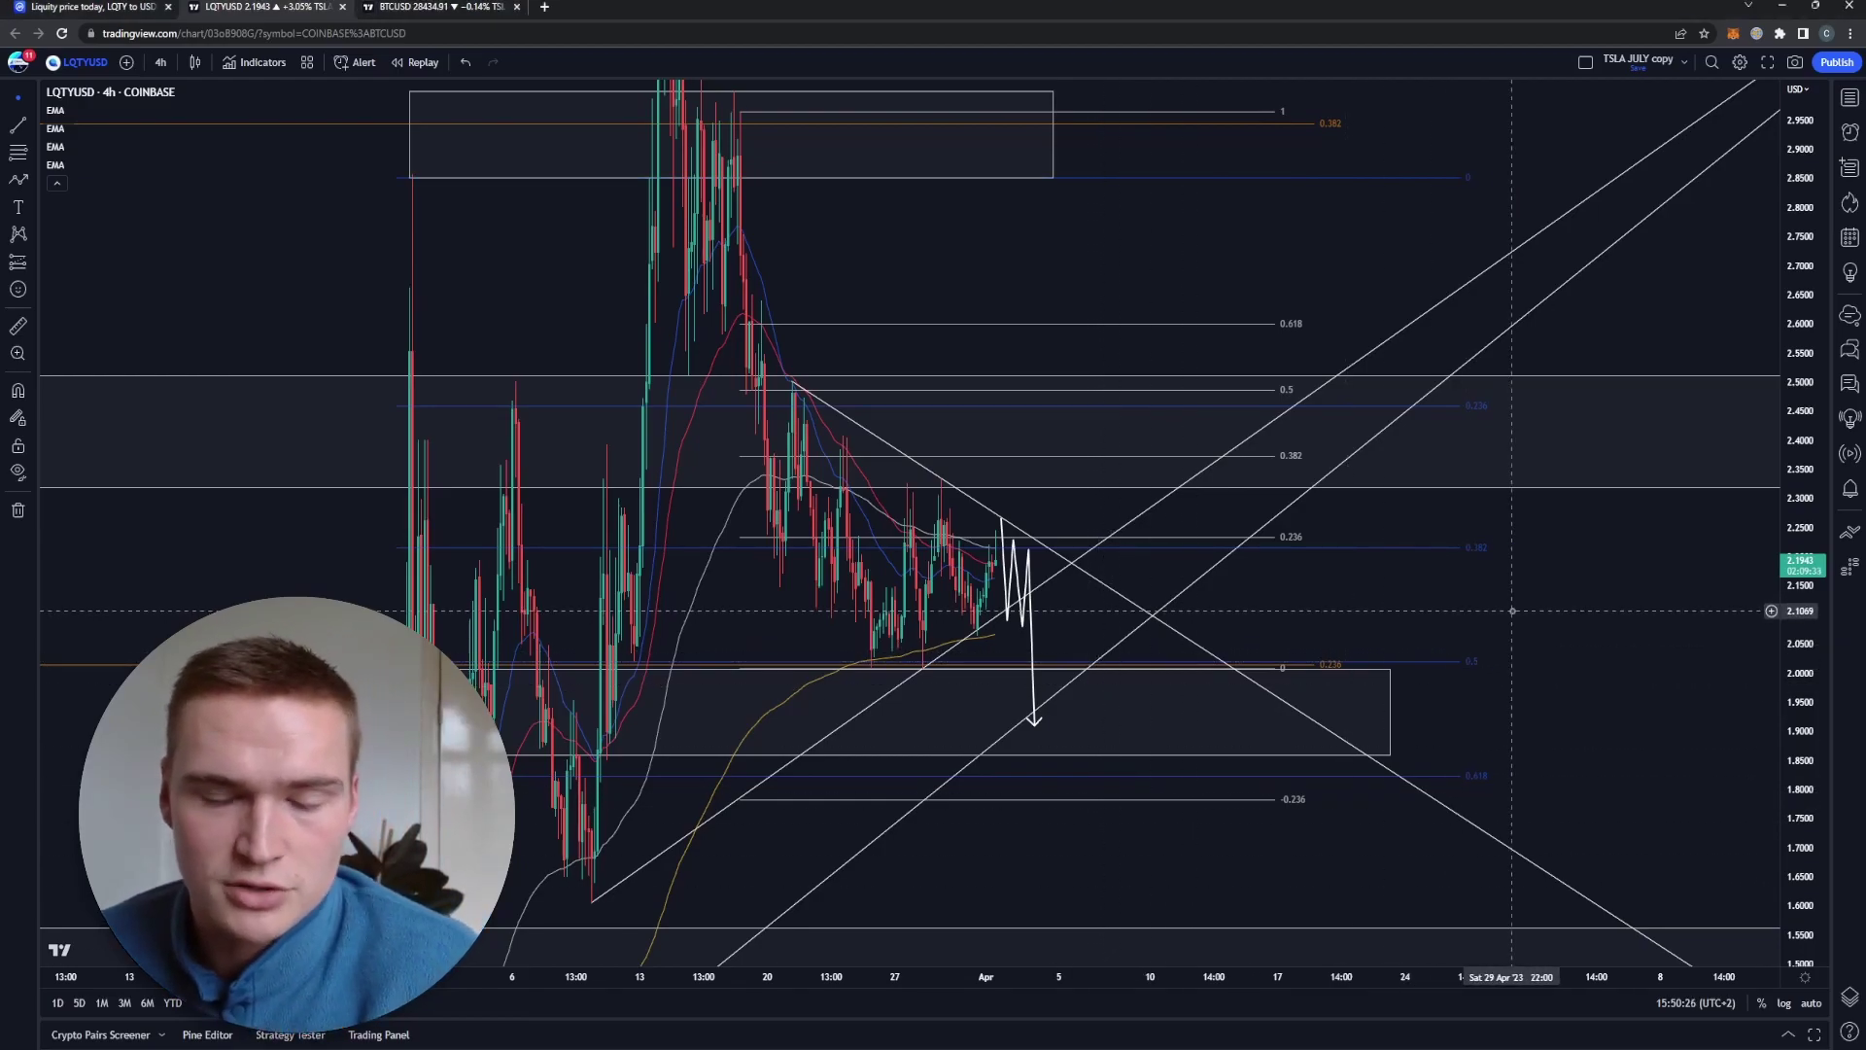
drag(1388, 613, 1781, 614)
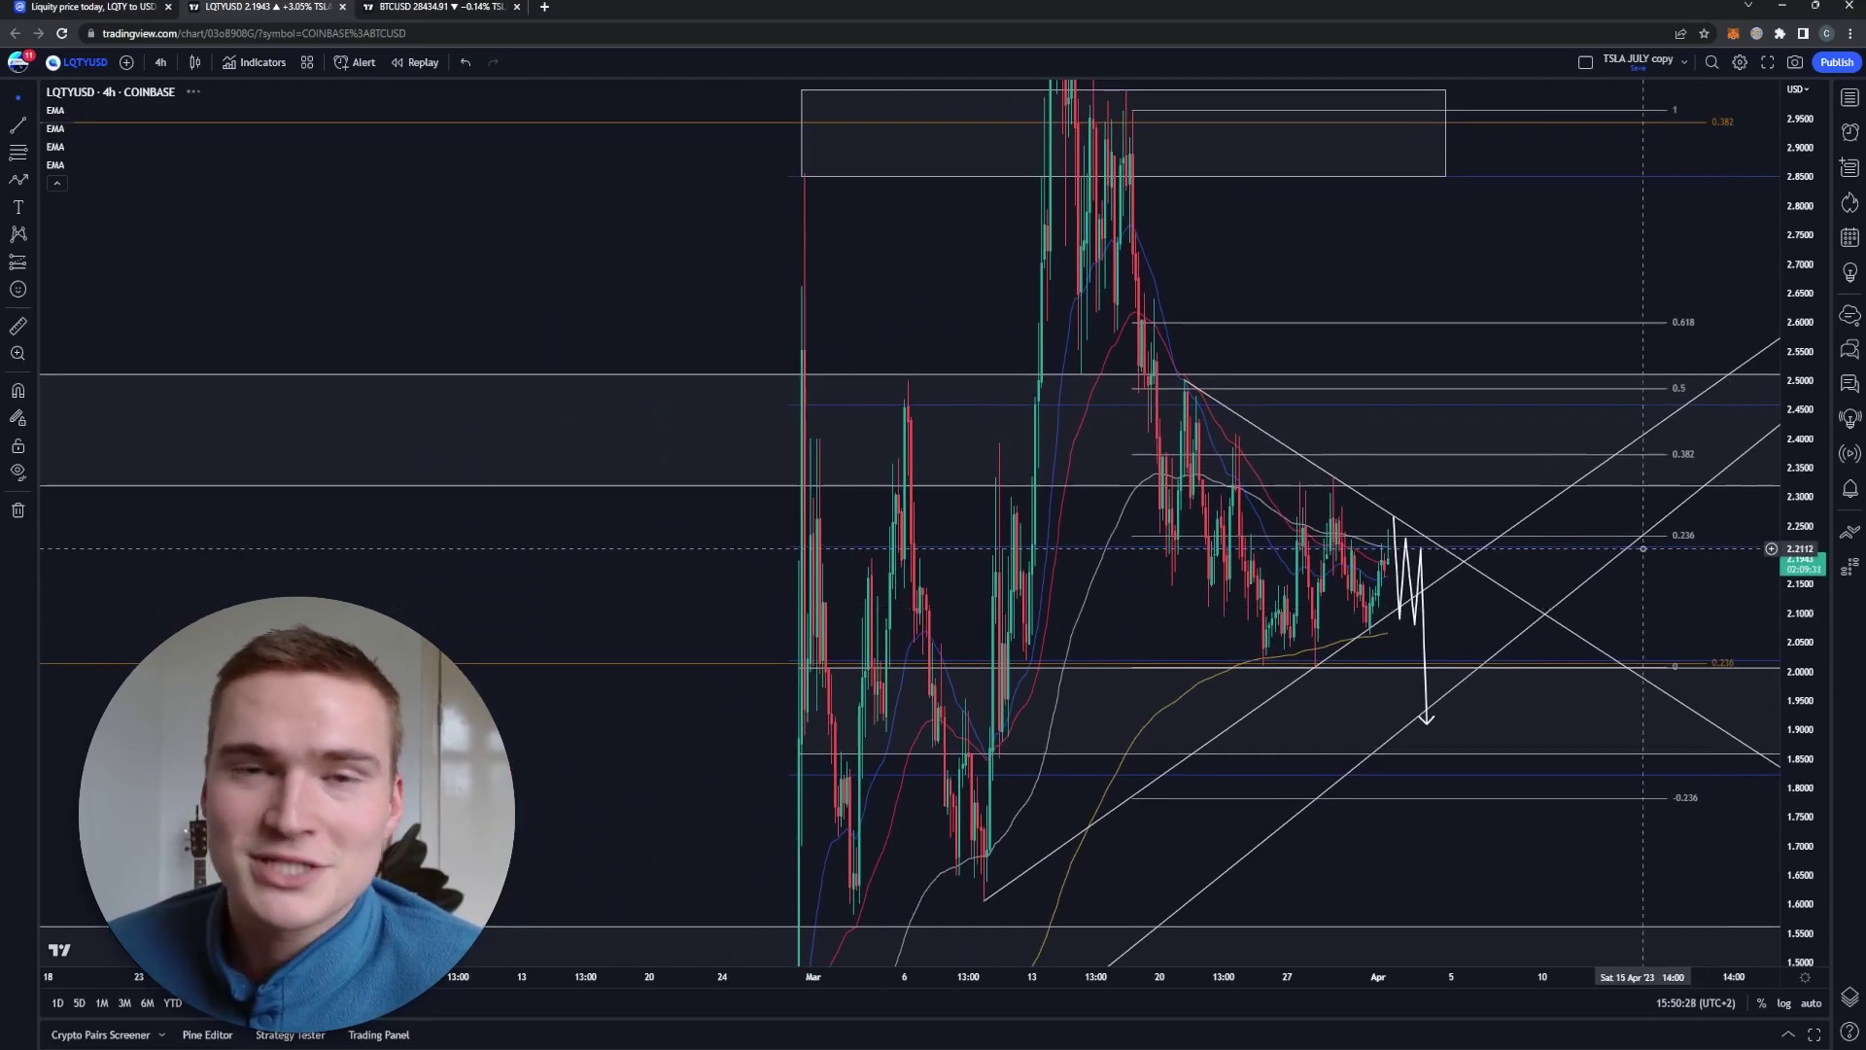
drag(1820, 319, 1820, 421)
drag(963, 306, 1036, 261)
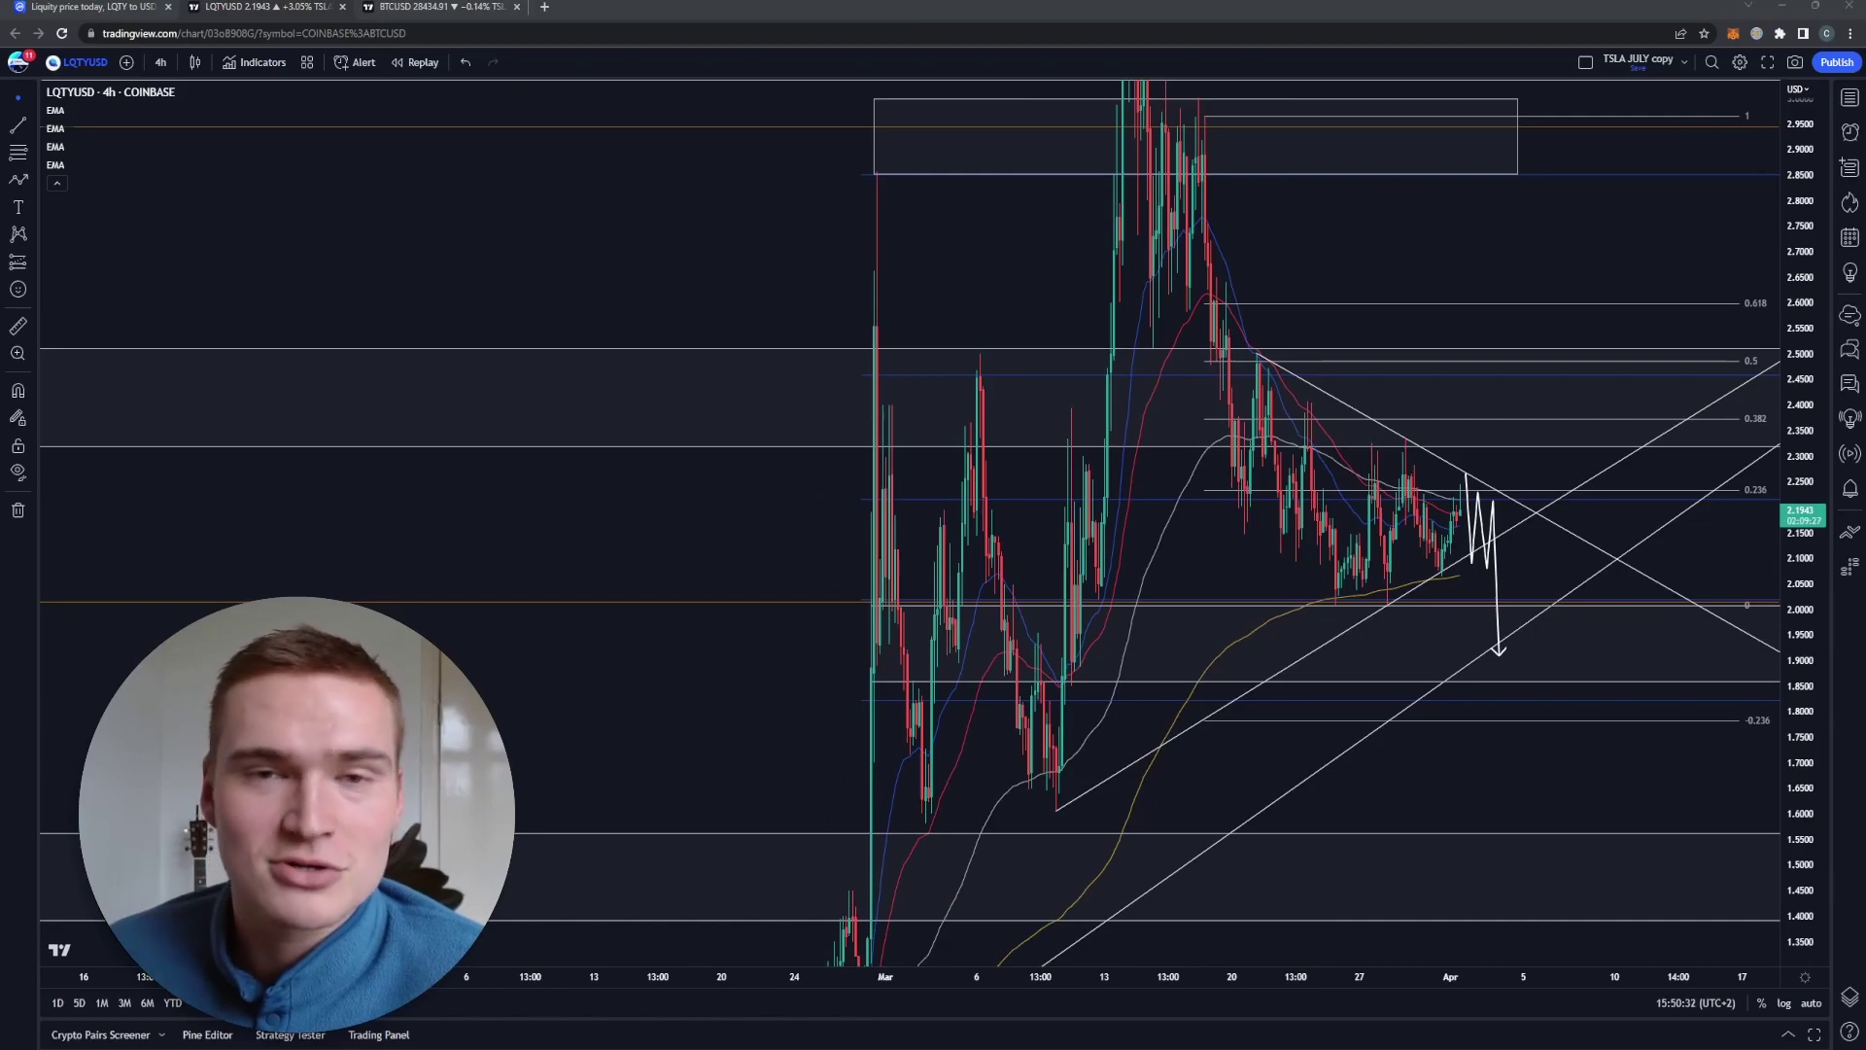